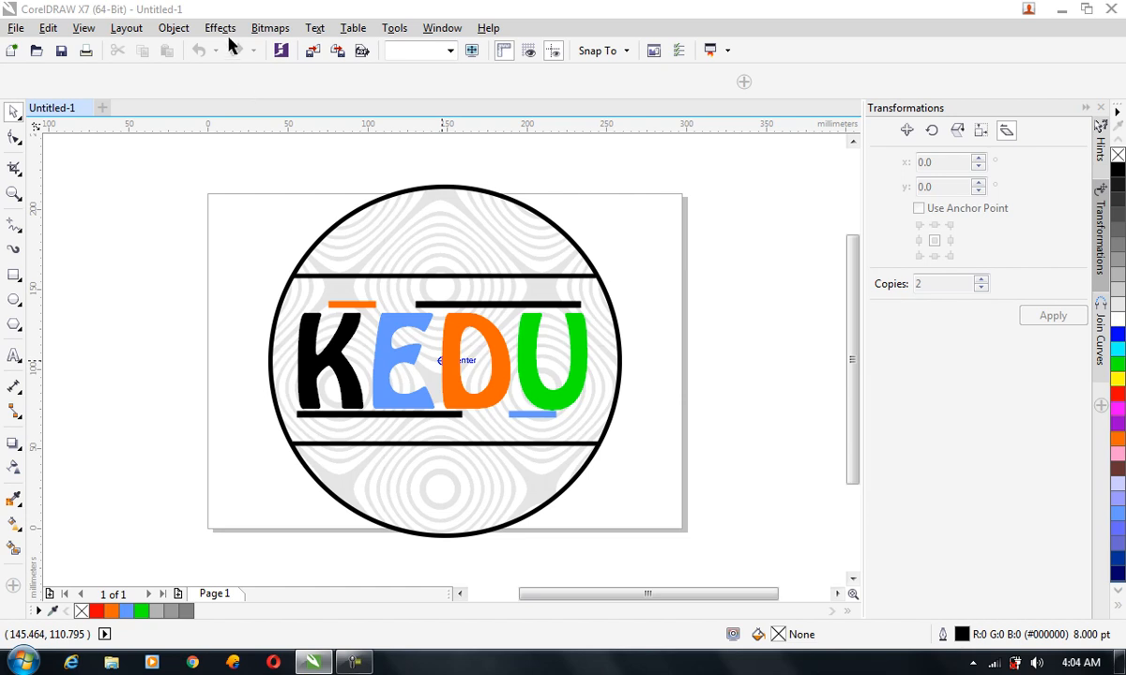
# Import Lighthouse.jpg from the Sample Pictures folder and place it over the KEDU logo, about 316 mm wide and 237 mm high
pyautogui.click(228, 37)
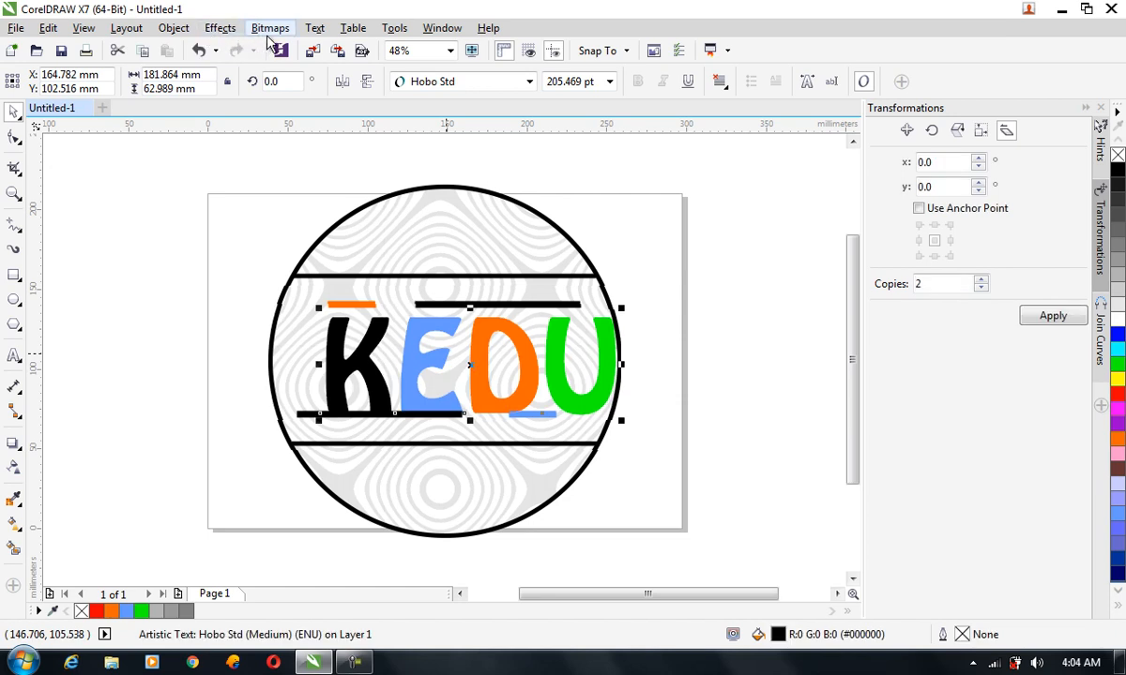
pyautogui.click(226, 32)
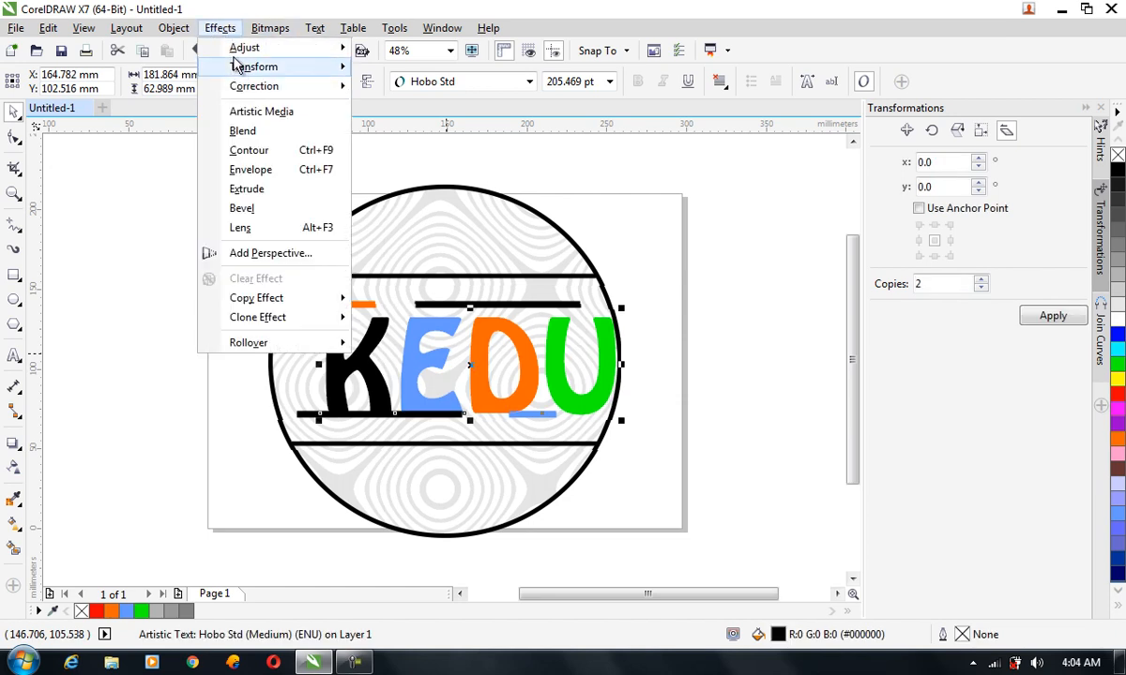
pyautogui.moveTo(19, 30)
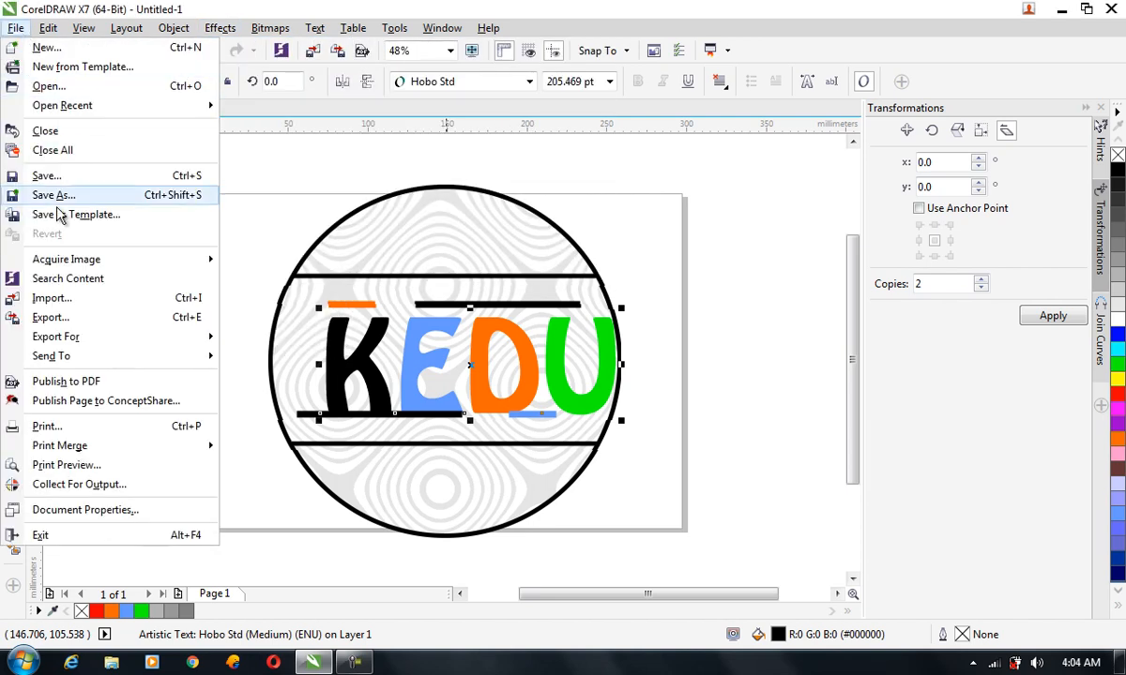
pyautogui.click(49, 299)
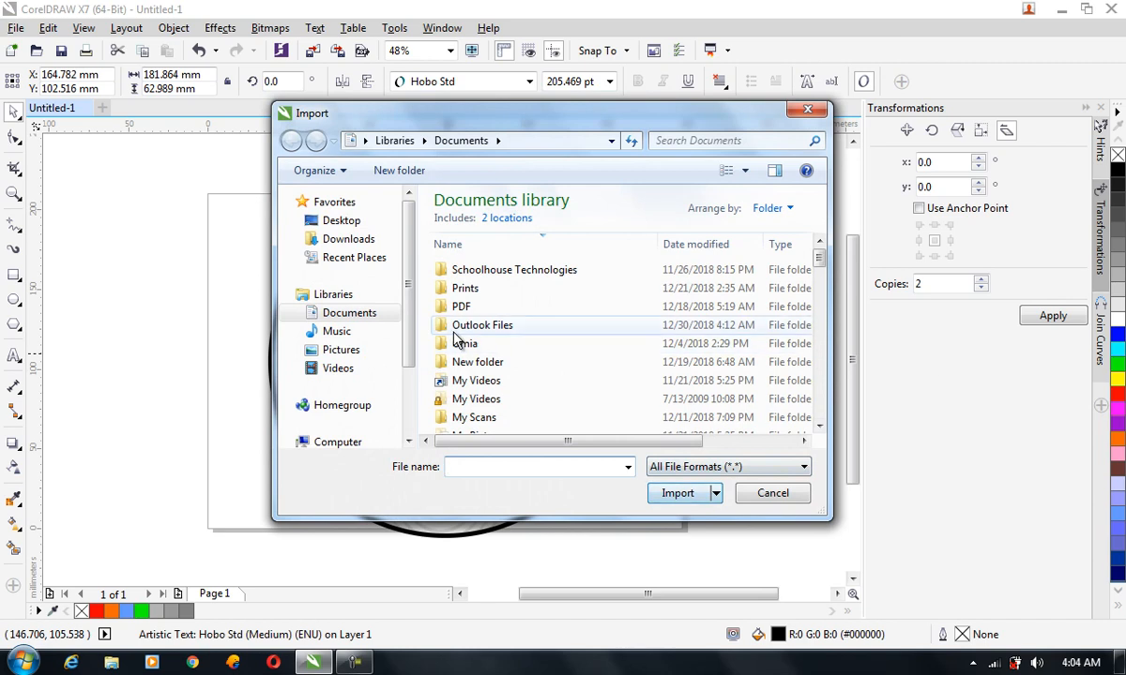
pyautogui.click(349, 354)
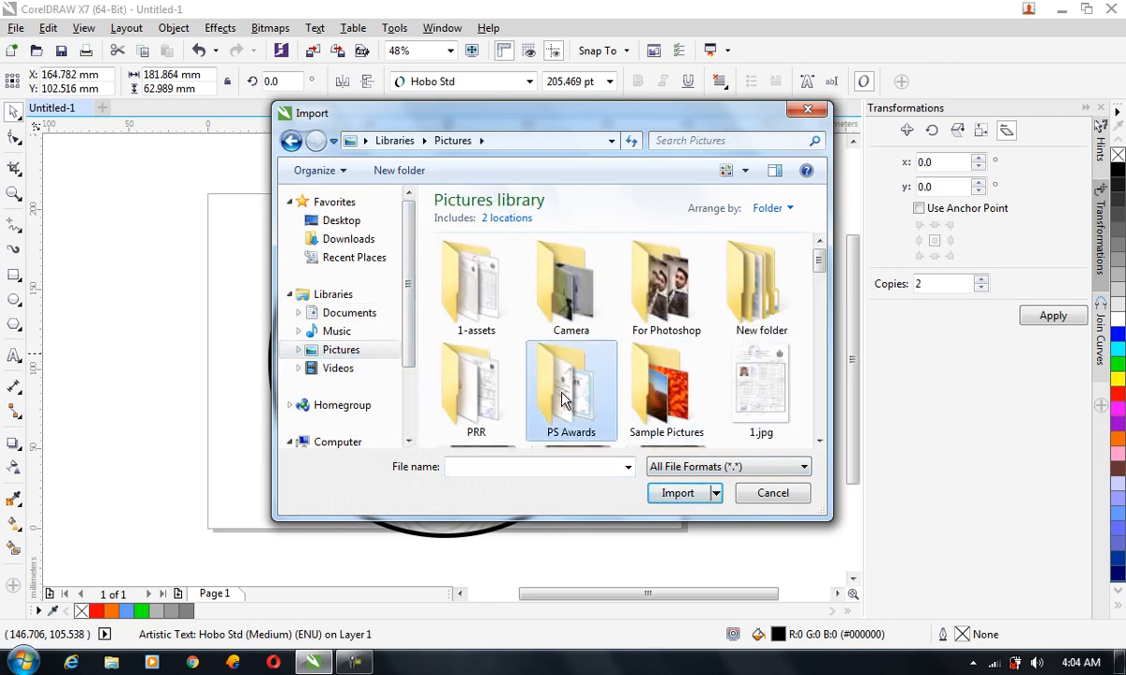
pyautogui.doubleClick(630, 399)
pyautogui.doubleClick(647, 398)
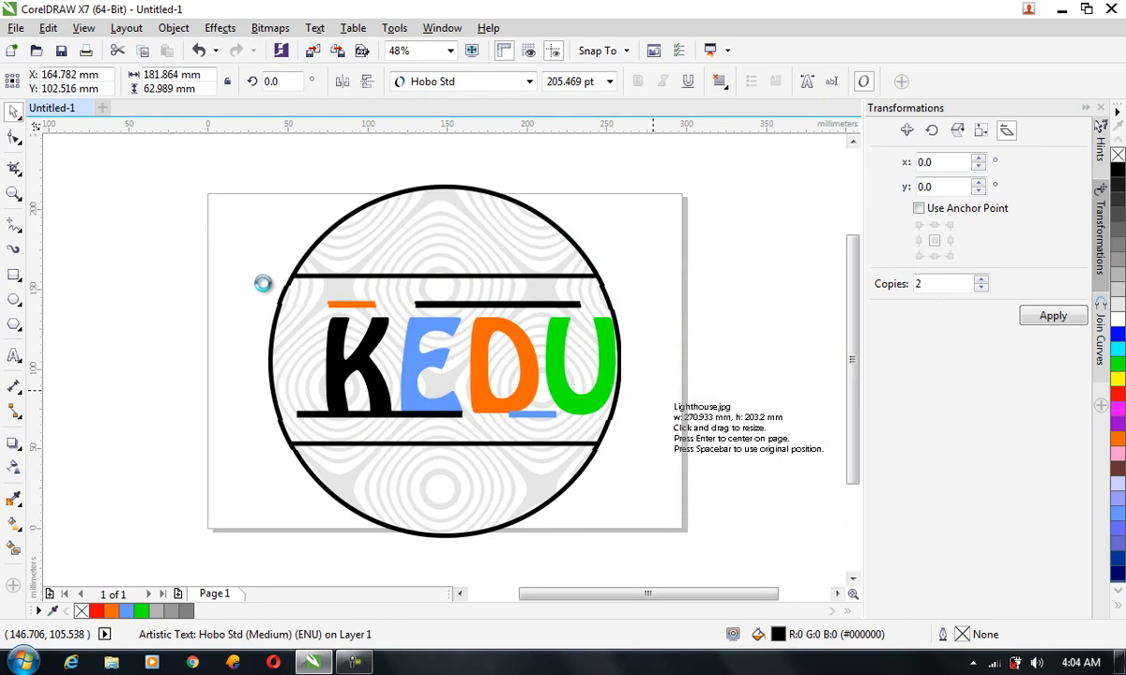
pyautogui.moveTo(178, 153); pyautogui.dragTo(691, 498)
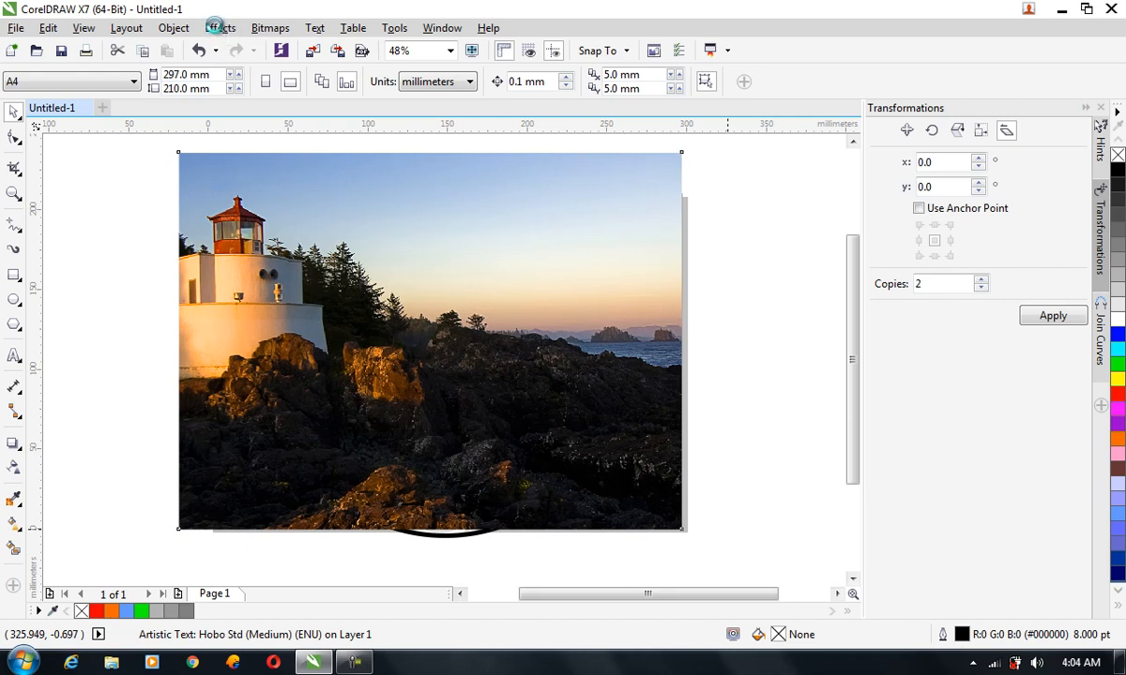
# Preview the DeInterlace effect on the lighthouse photo using even scan lines and interpolation, keeping the window detail in view
pyautogui.click(215, 27)
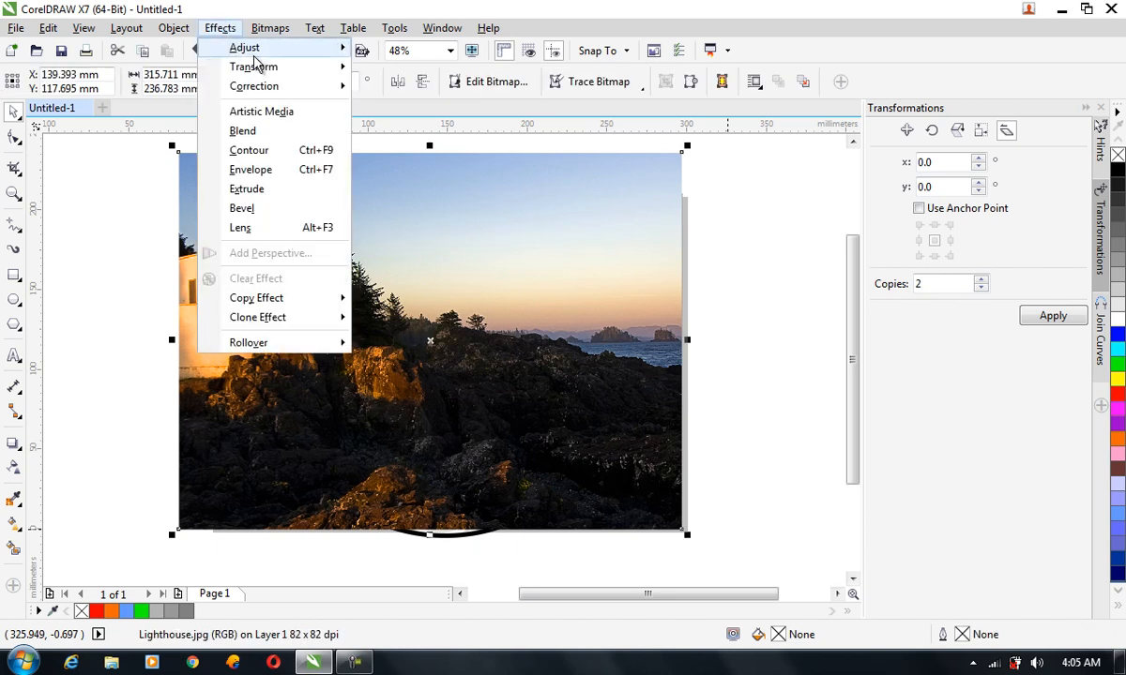
pyautogui.moveTo(276, 64)
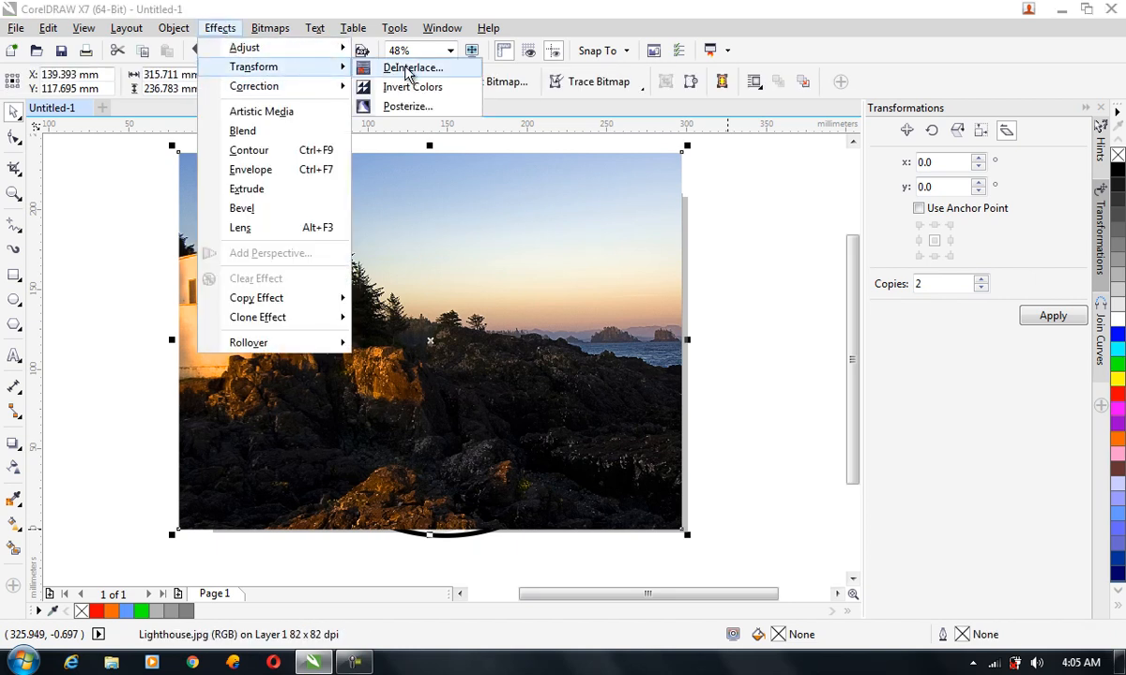
pyautogui.click(393, 265)
pyautogui.press('z')
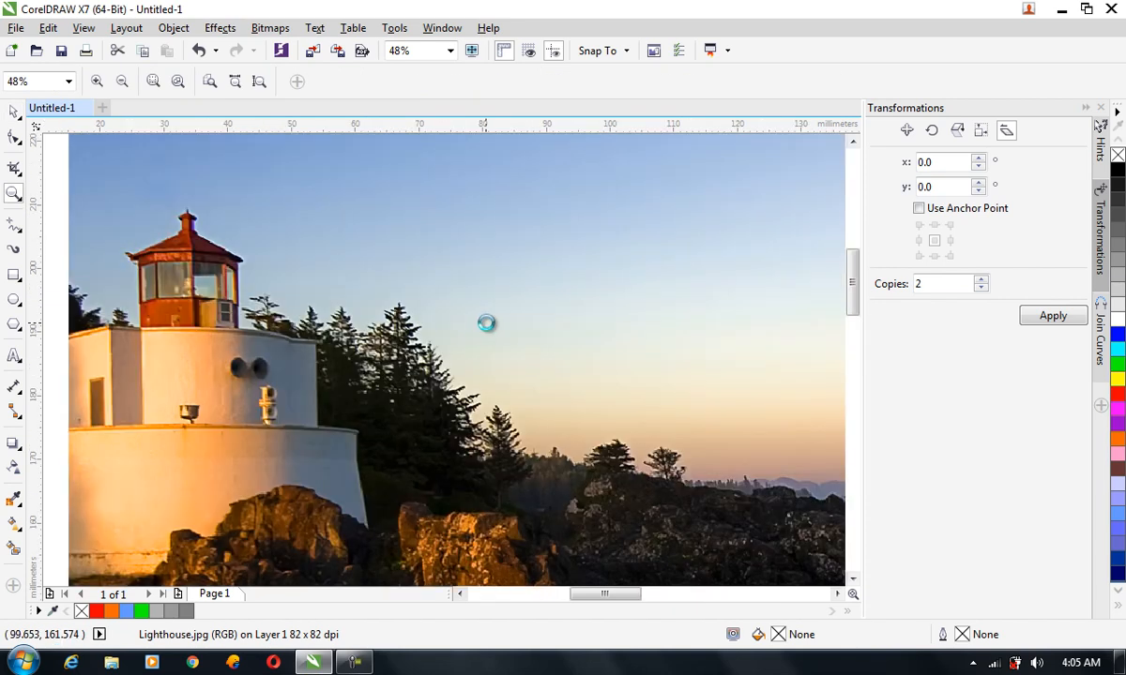
pyautogui.click(471, 302)
pyautogui.click(436, 399)
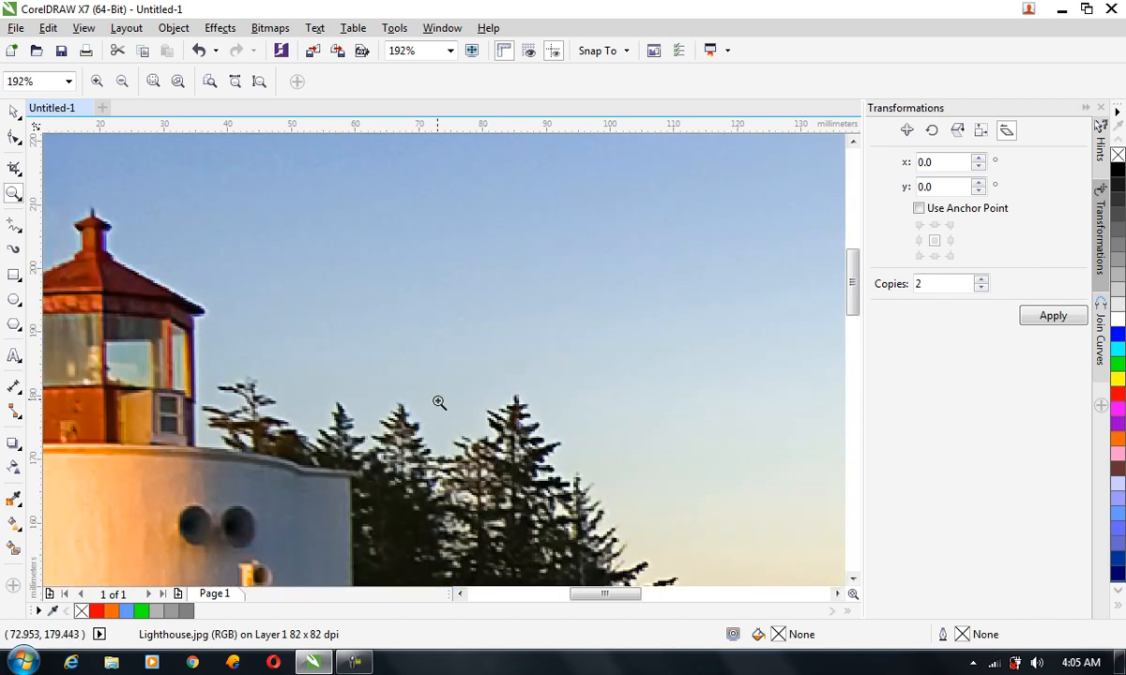
pyautogui.click(212, 461)
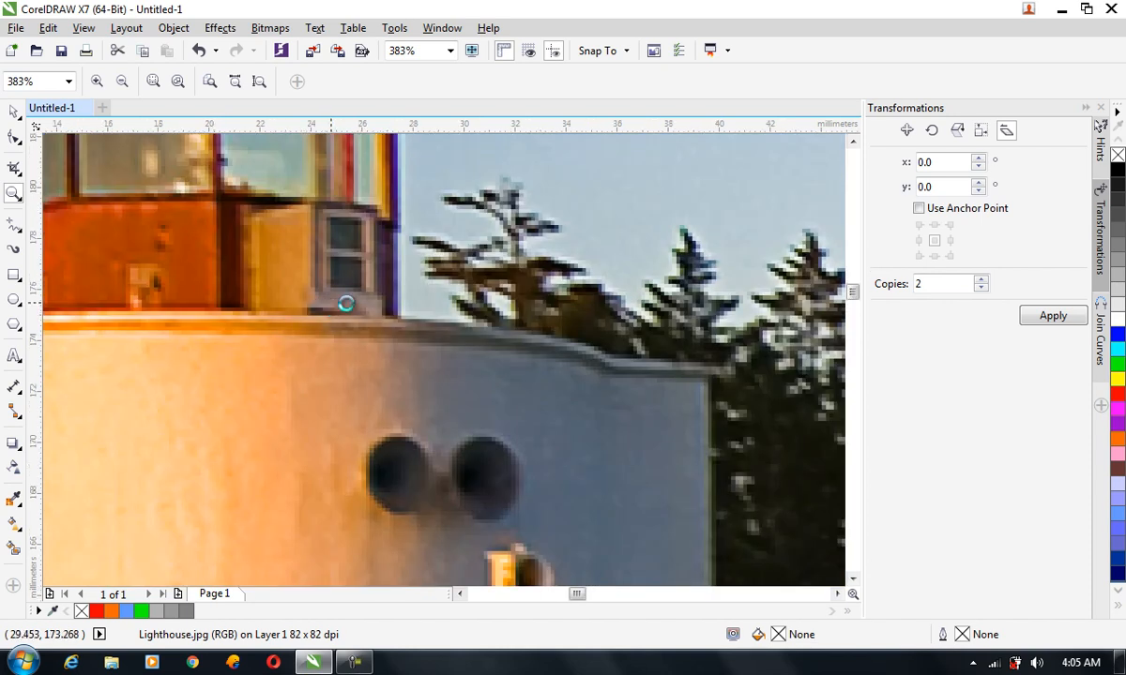
pyautogui.click(314, 315)
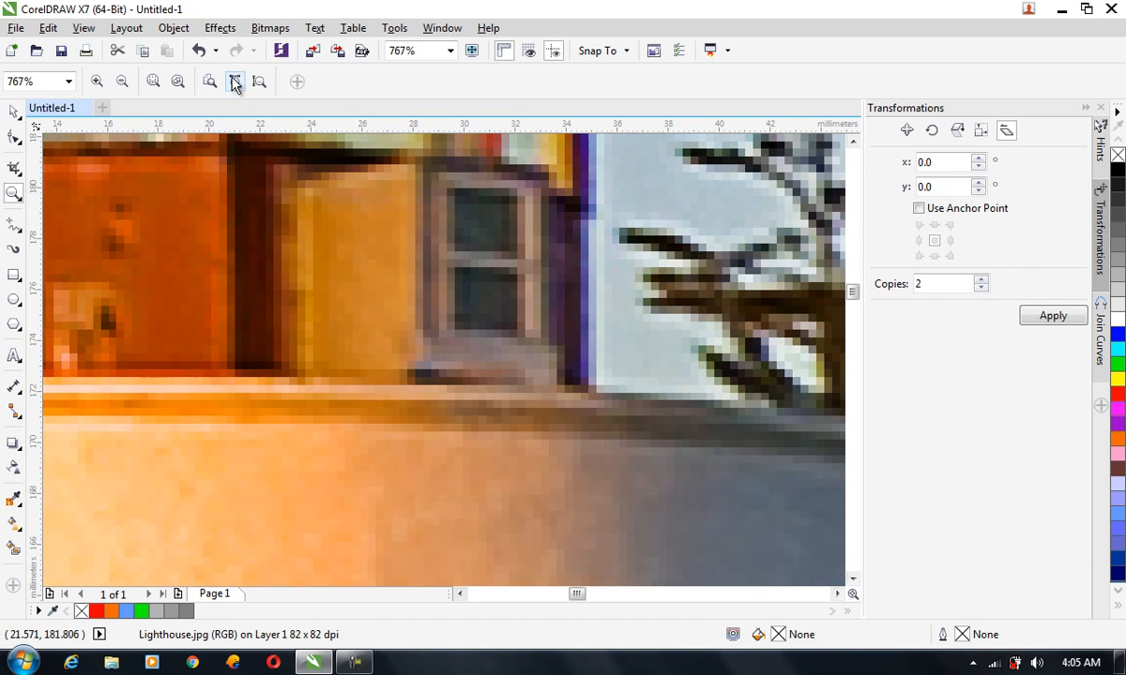
pyautogui.click(223, 28)
pyautogui.moveTo(309, 71)
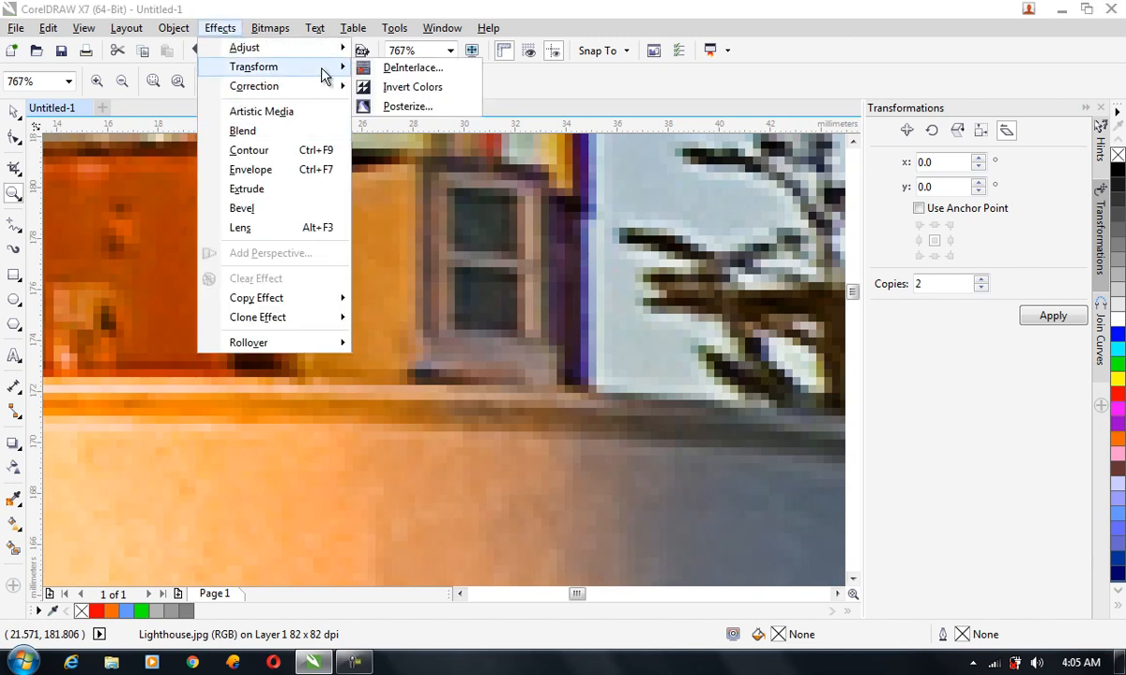
pyautogui.click(362, 67)
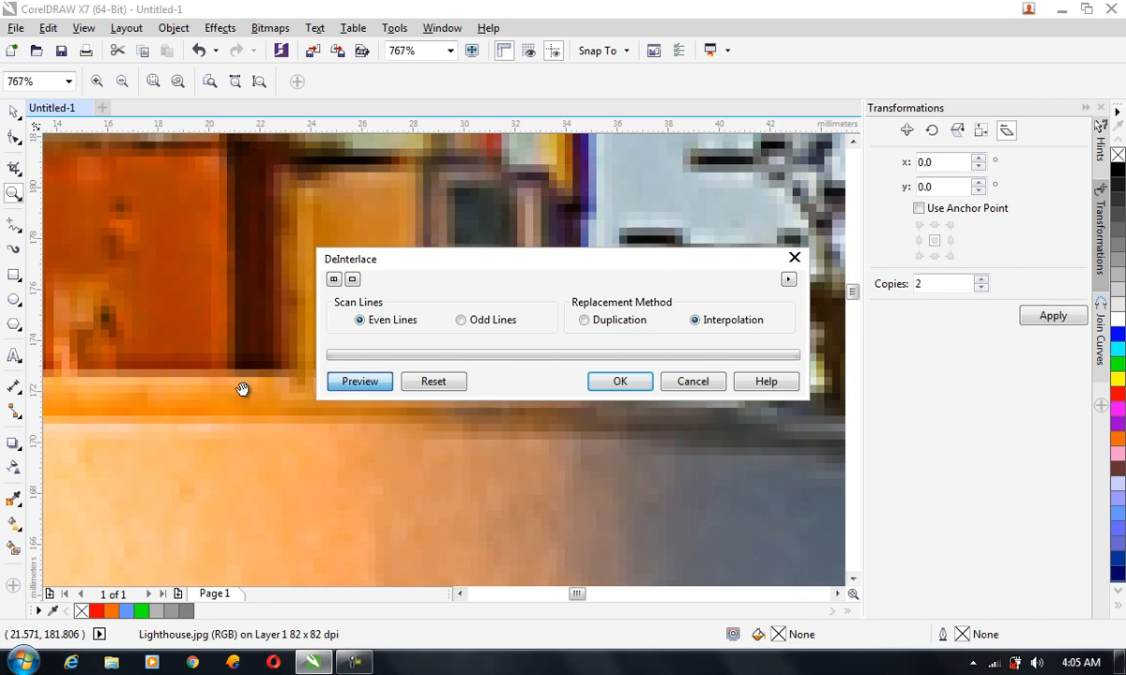
pyautogui.moveTo(404, 262); pyautogui.dragTo(643, 254)
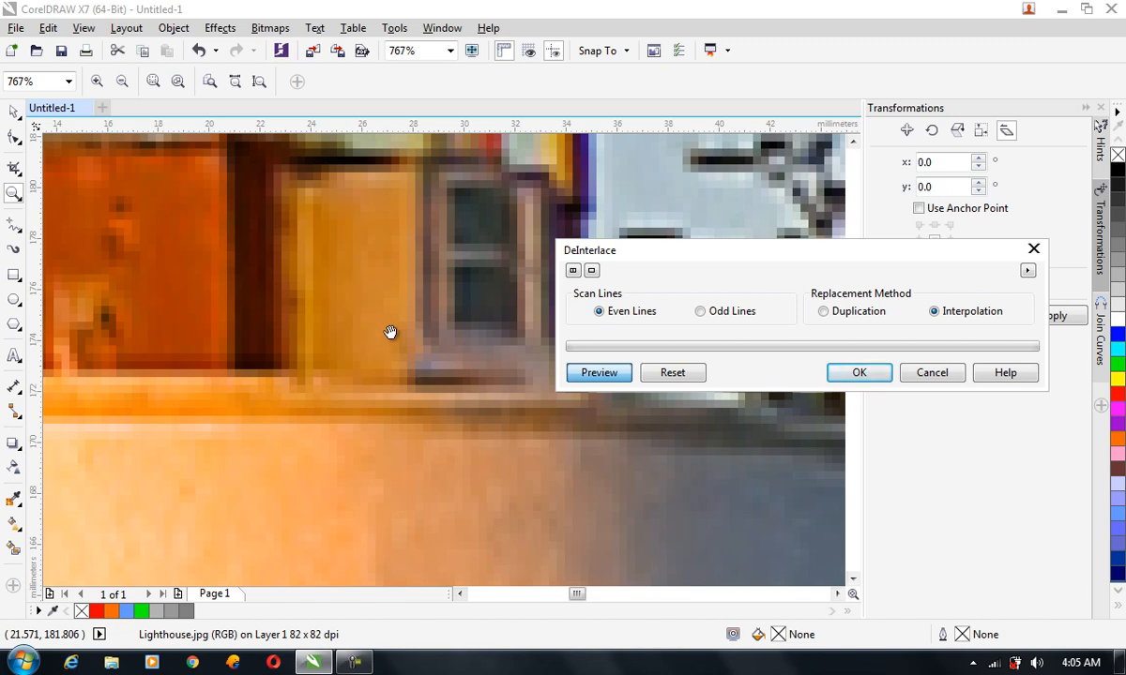
# Try DeInterlace with odd scan lines, comparing the duplication and interpolation replacement methods
pyautogui.click(699, 313)
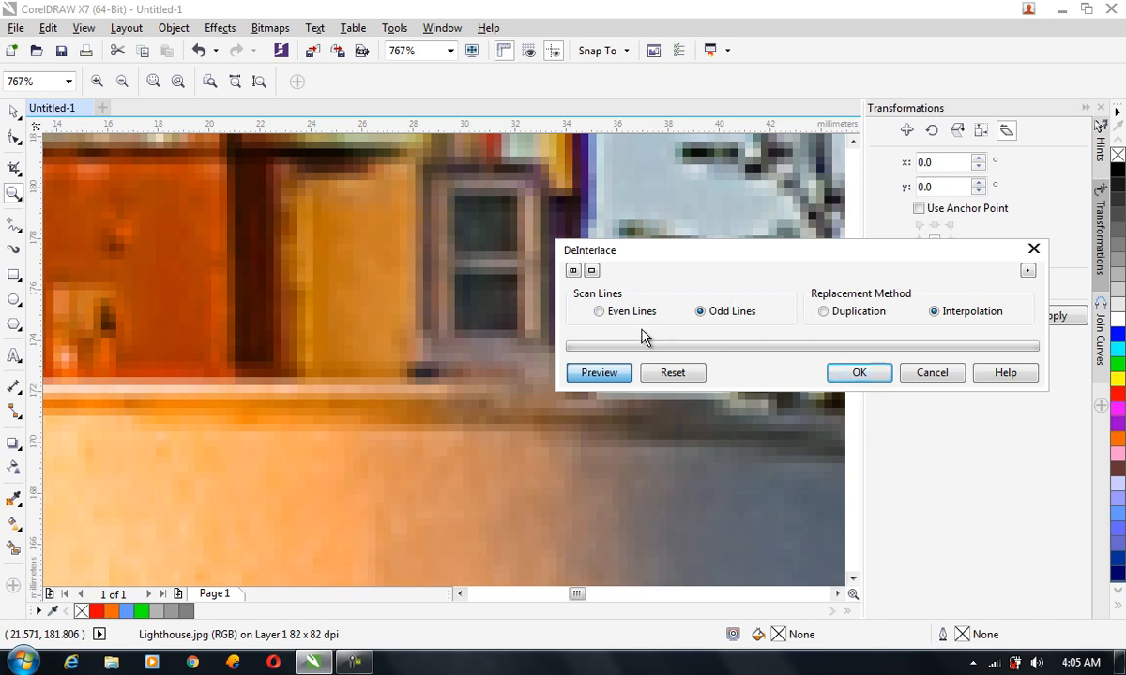
pyautogui.click(825, 311)
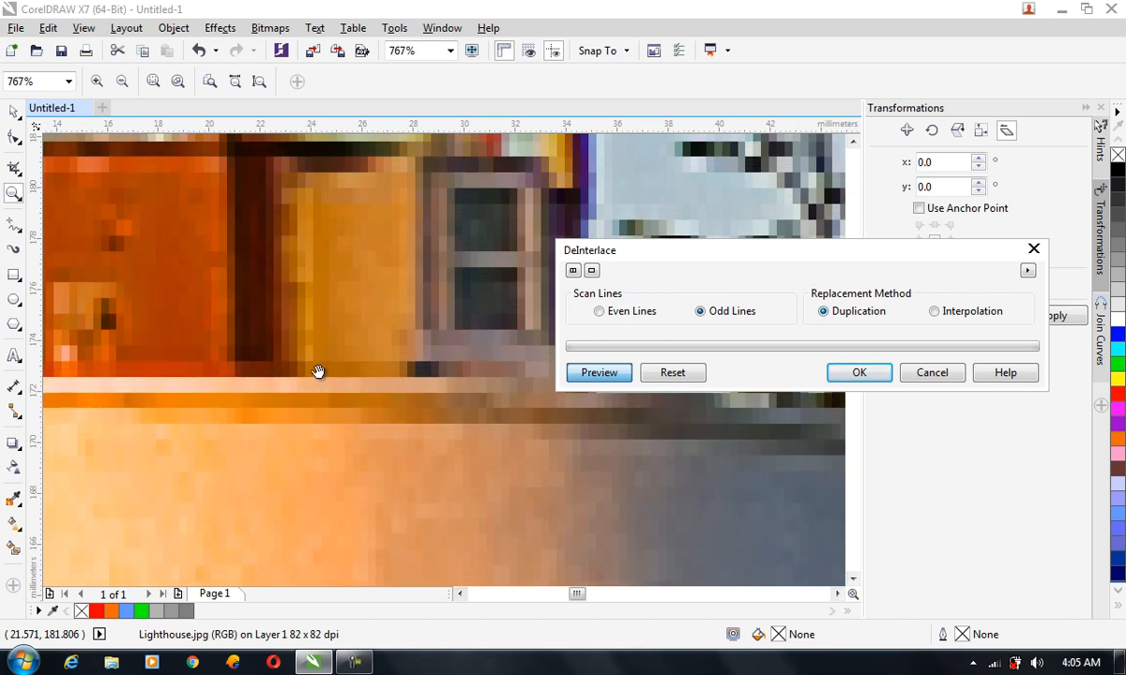
pyautogui.click(933, 313)
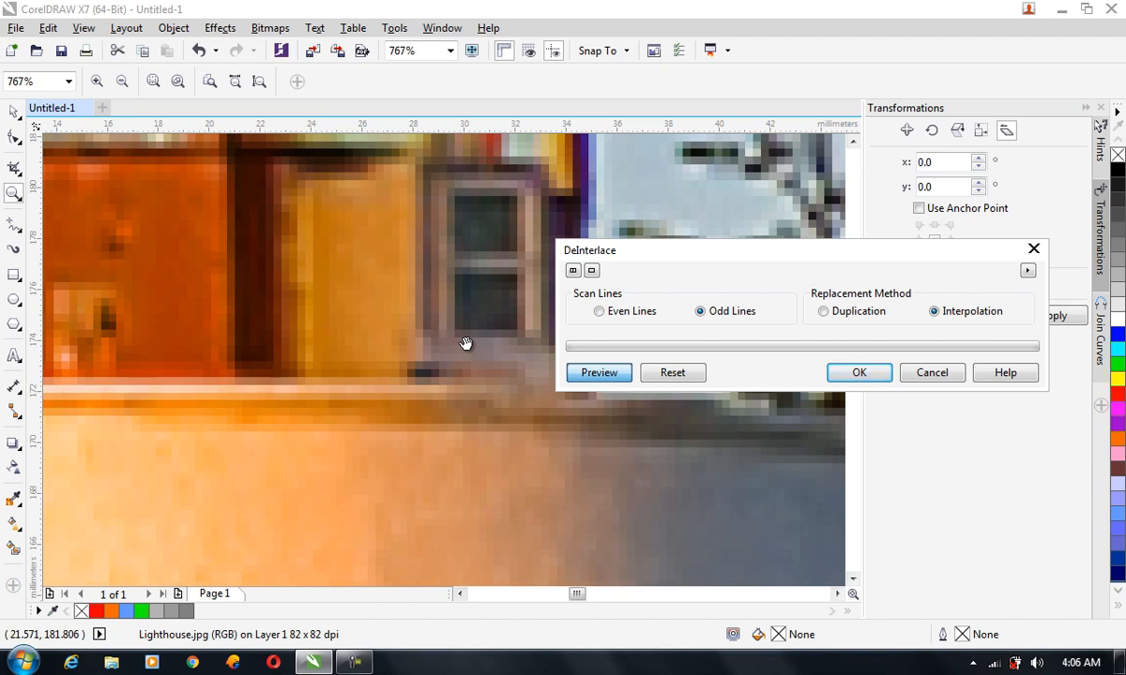
pyautogui.click(877, 371)
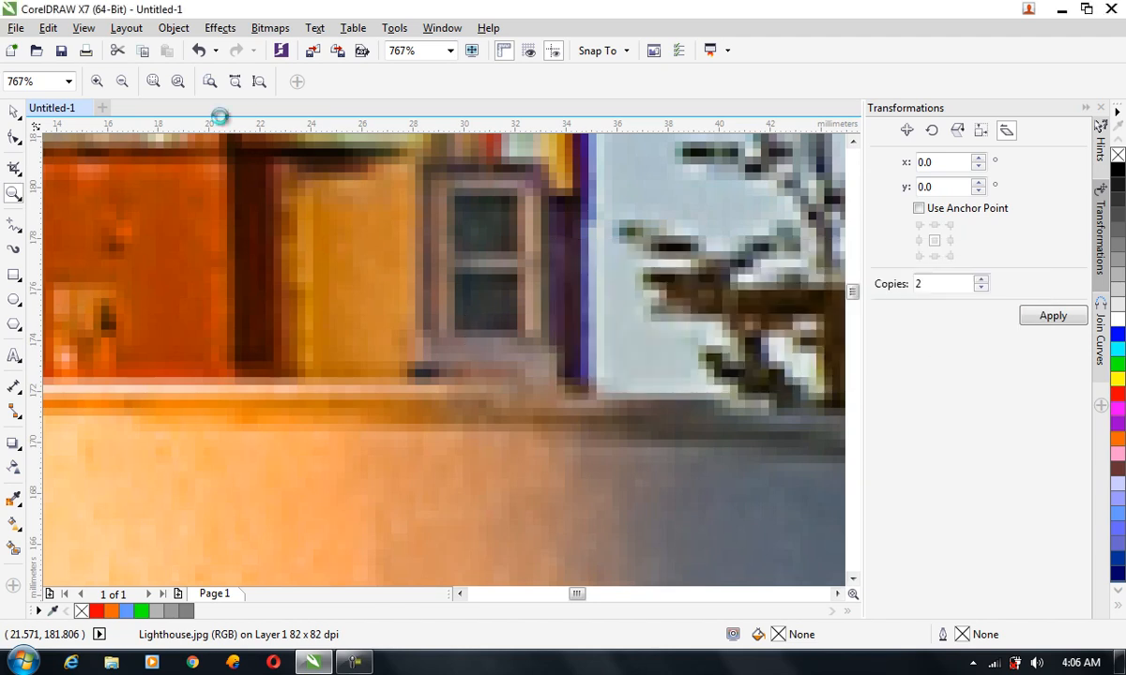
# Invert the lighthouse photo's colors and invert them back again
pyautogui.click(226, 32)
pyautogui.moveTo(282, 70)
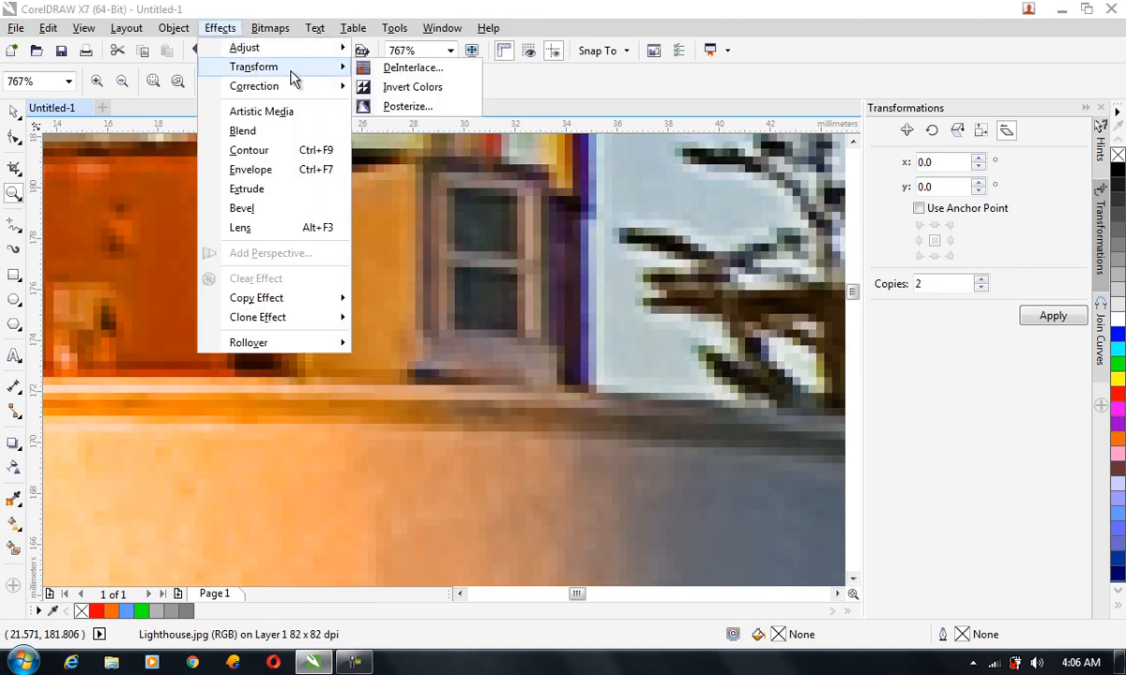
pyautogui.click(413, 87)
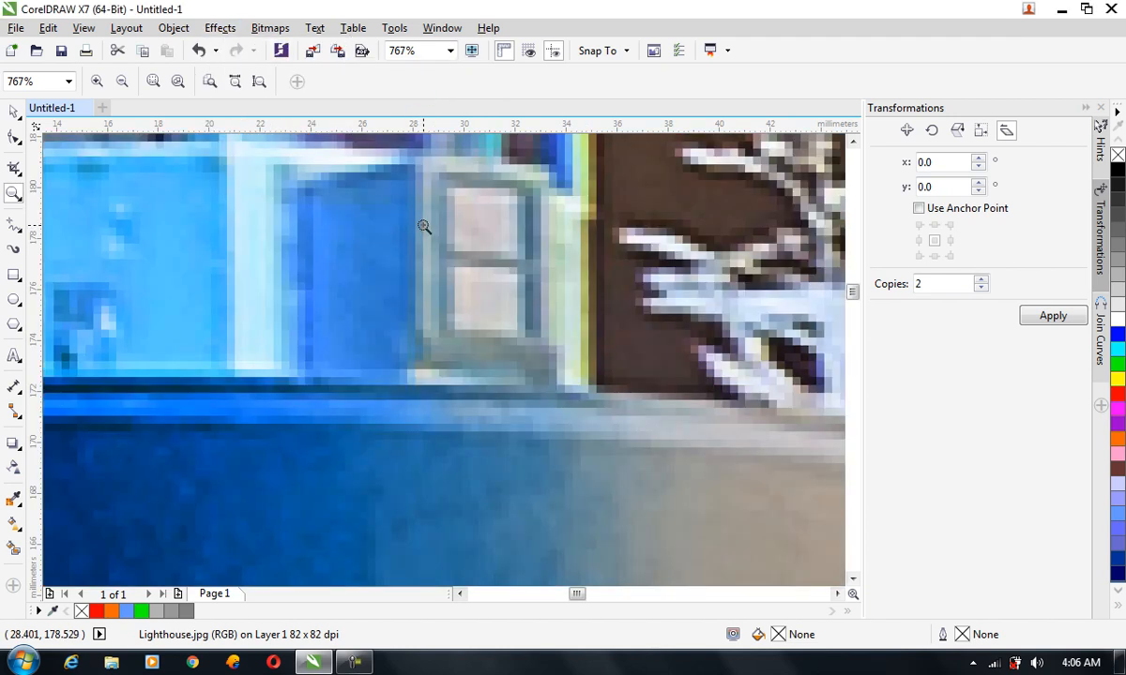
pyautogui.click(219, 28)
pyautogui.moveTo(286, 66)
pyautogui.click(397, 87)
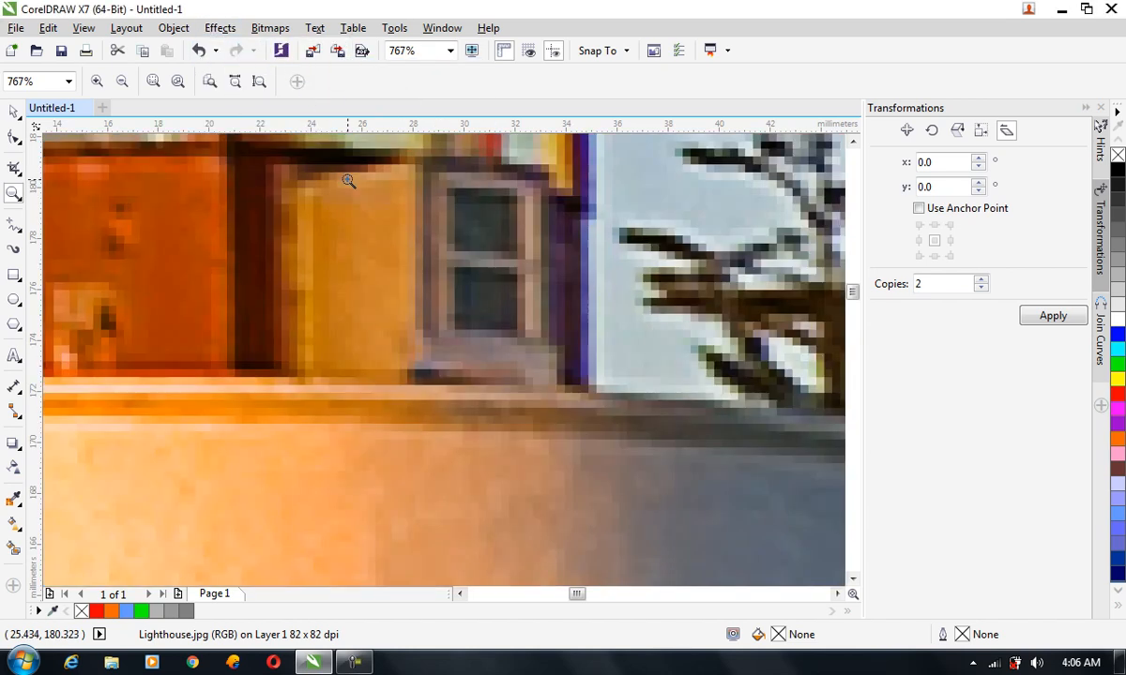
pyautogui.scroll(-1, 368, 229)
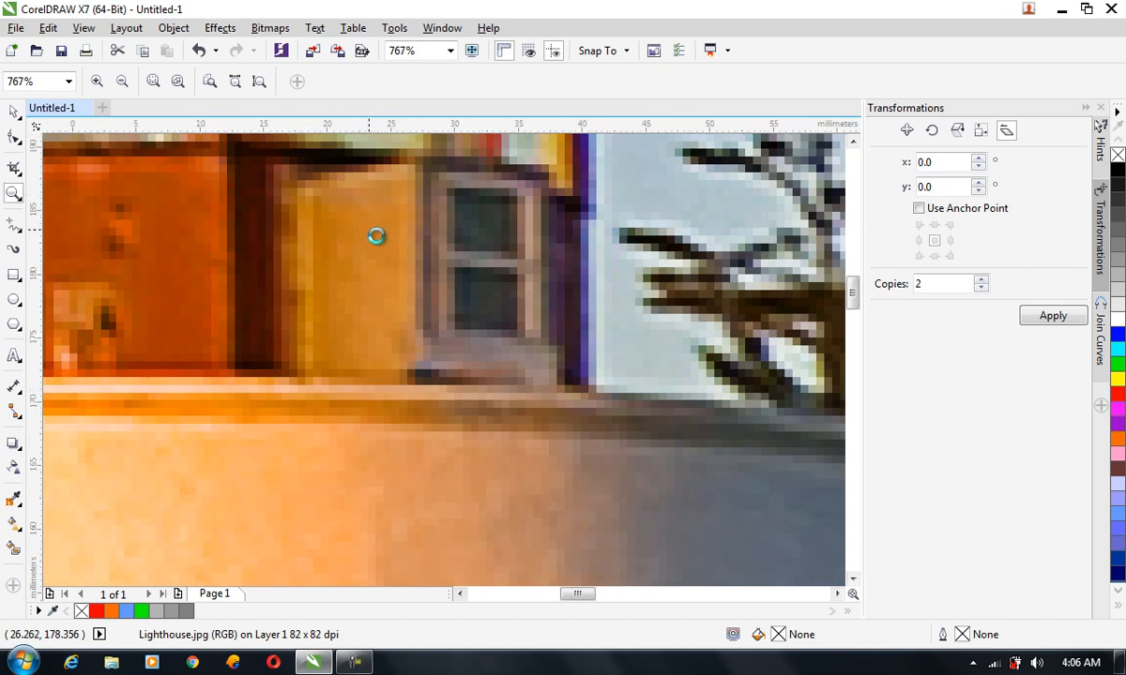
pyautogui.scroll(-1, 375, 235)
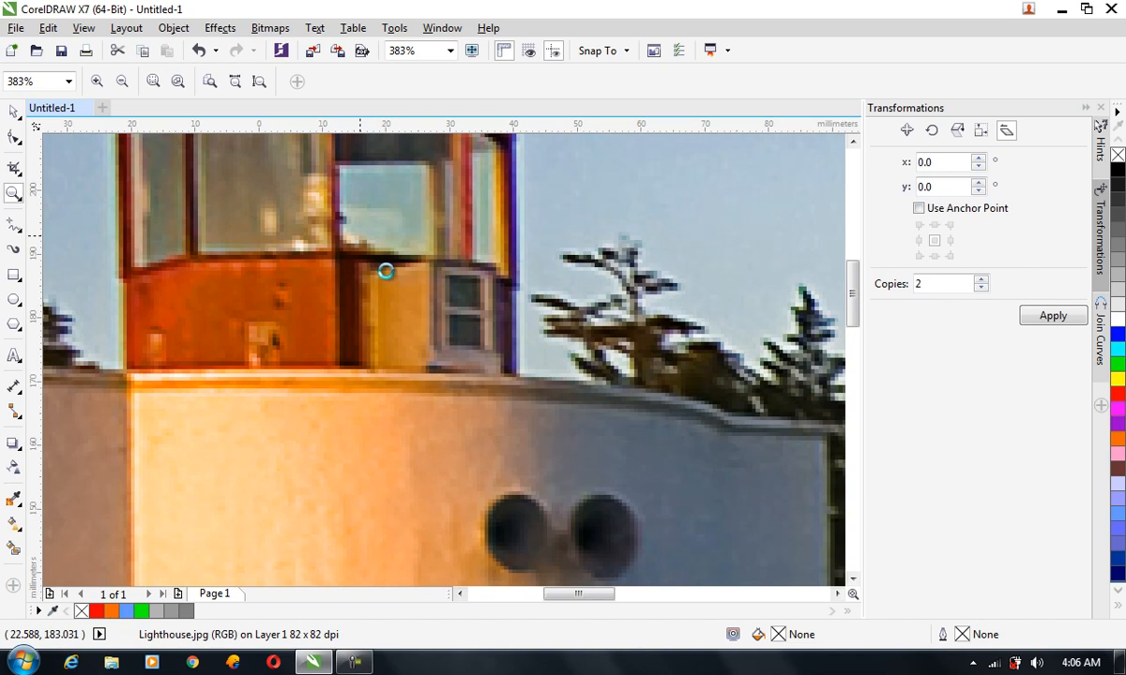
pyautogui.scroll(-1, 384, 274)
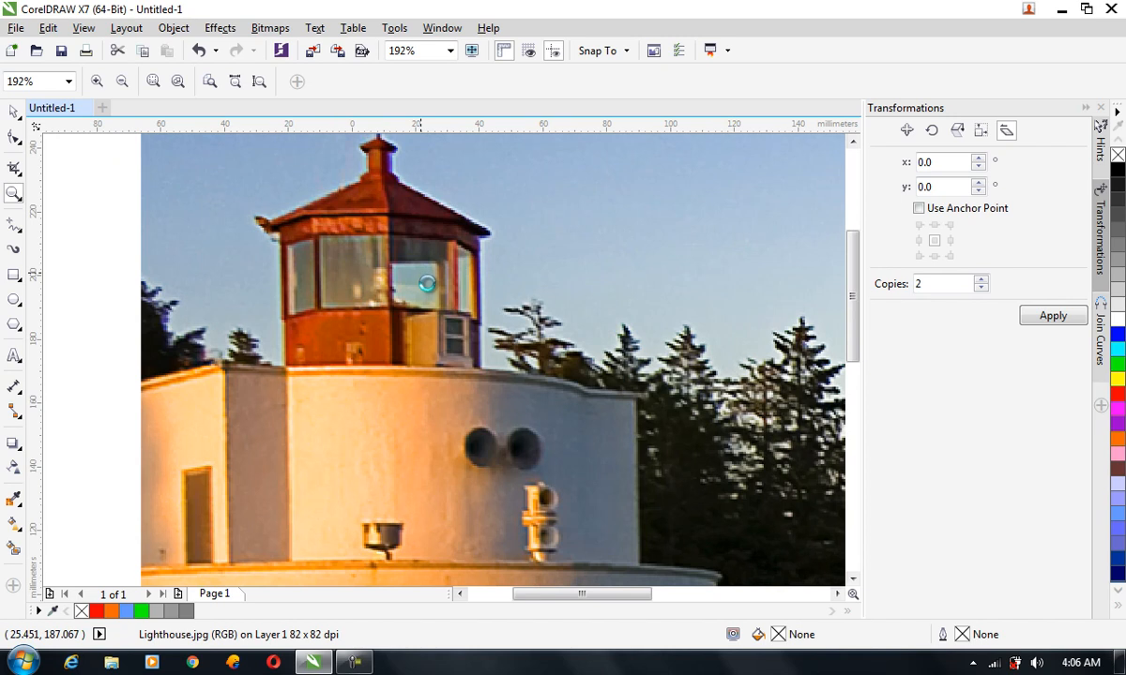
pyautogui.scroll(-1, 426, 283)
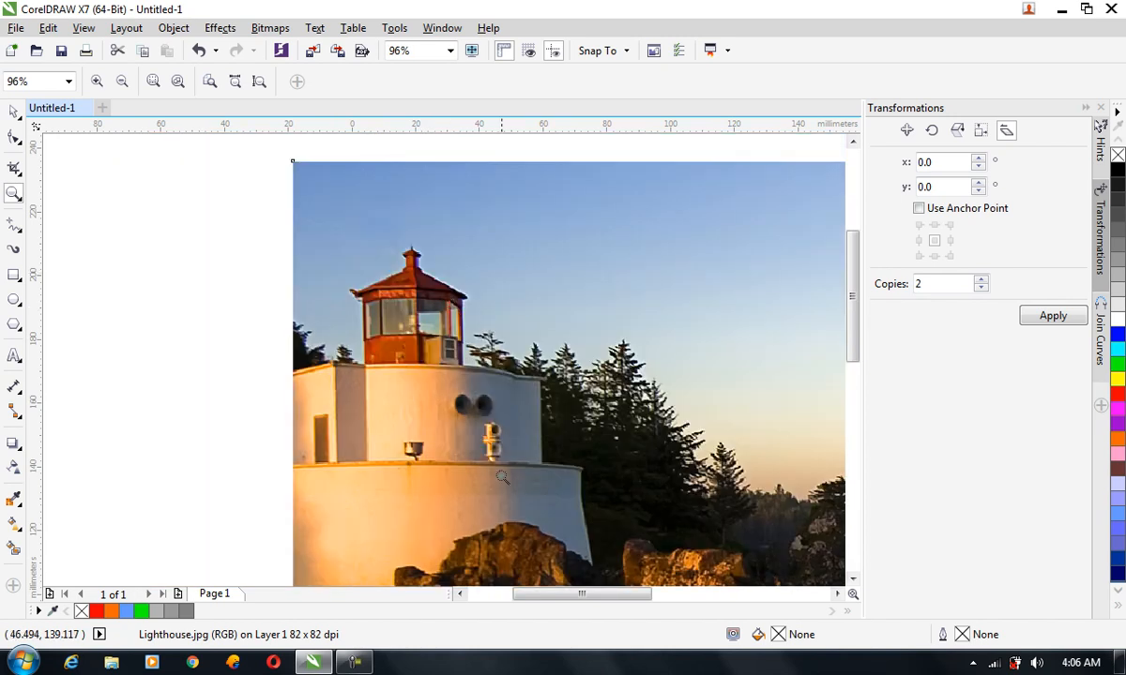
pyautogui.moveTo(569, 594); pyautogui.dragTo(607, 597)
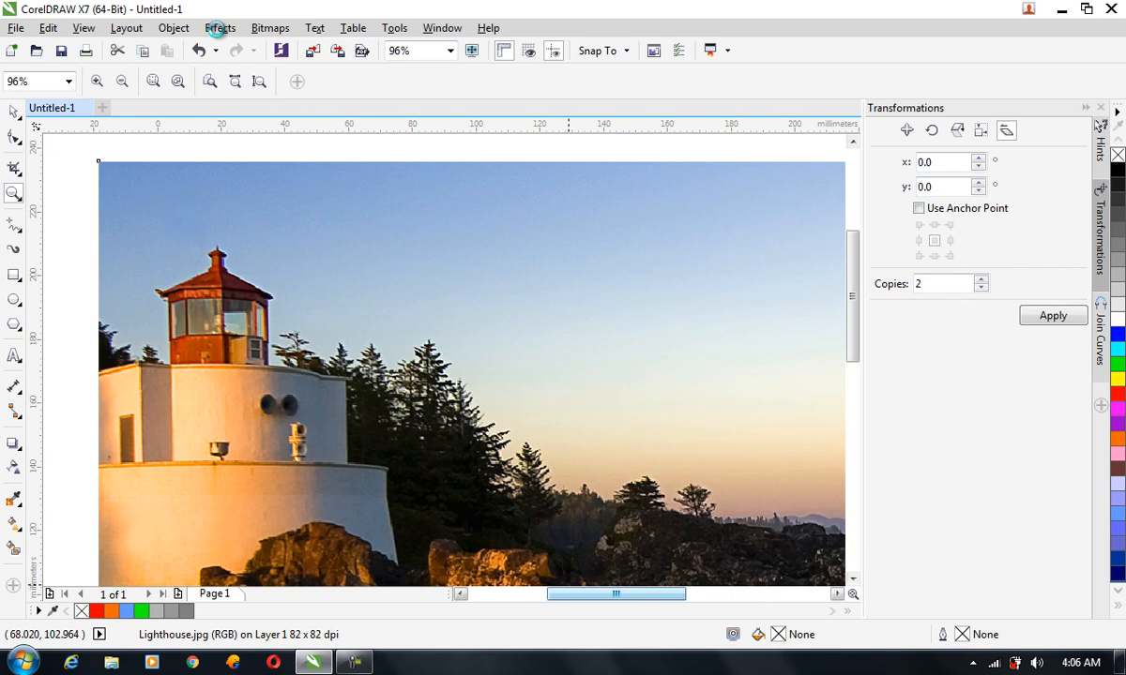
pyautogui.click(219, 27)
pyautogui.moveTo(272, 86)
pyautogui.click(441, 90)
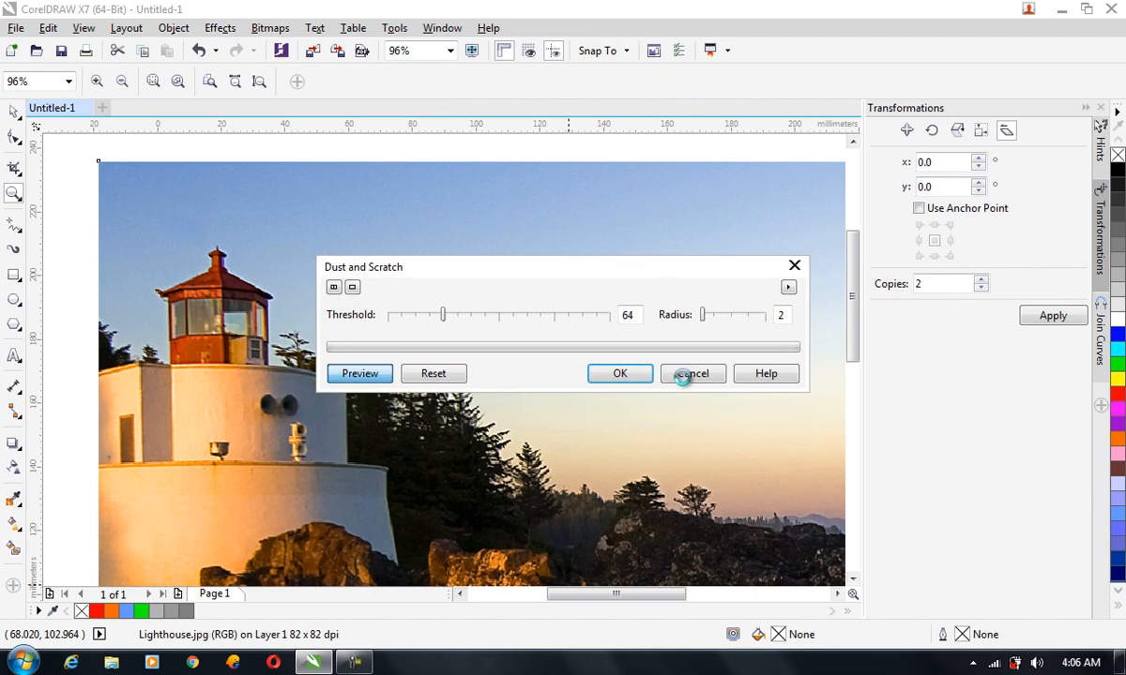
pyautogui.click(683, 375)
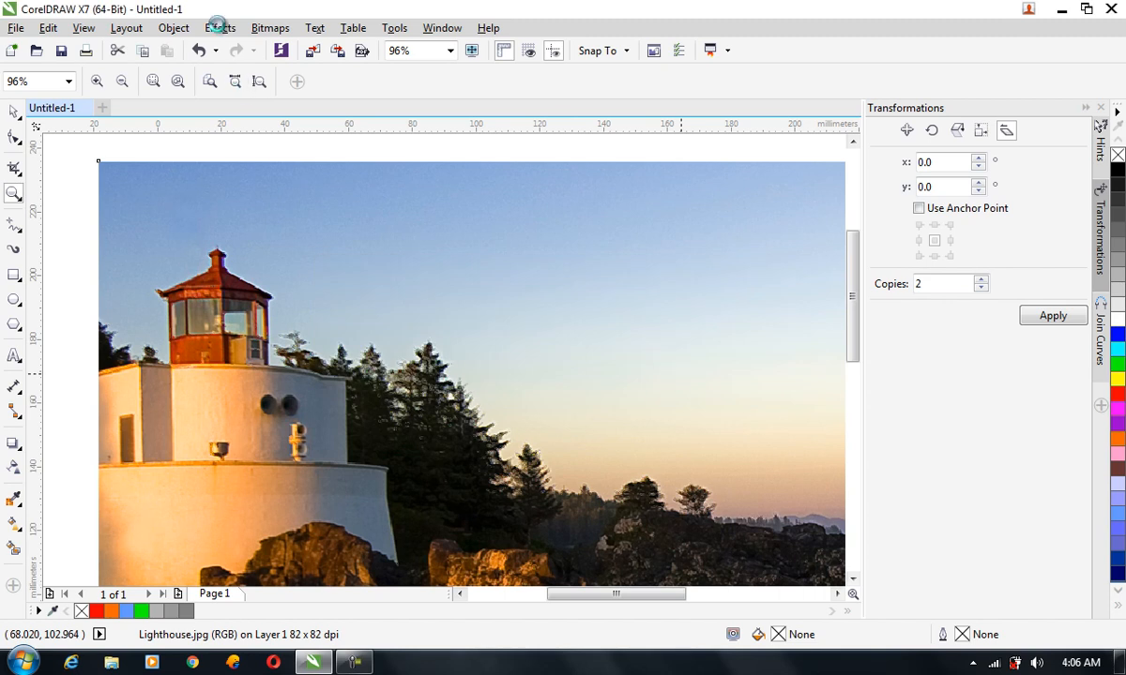
# Disconnect the computer from its current wireless network
pyautogui.click(994, 664)
pyautogui.click(903, 409)
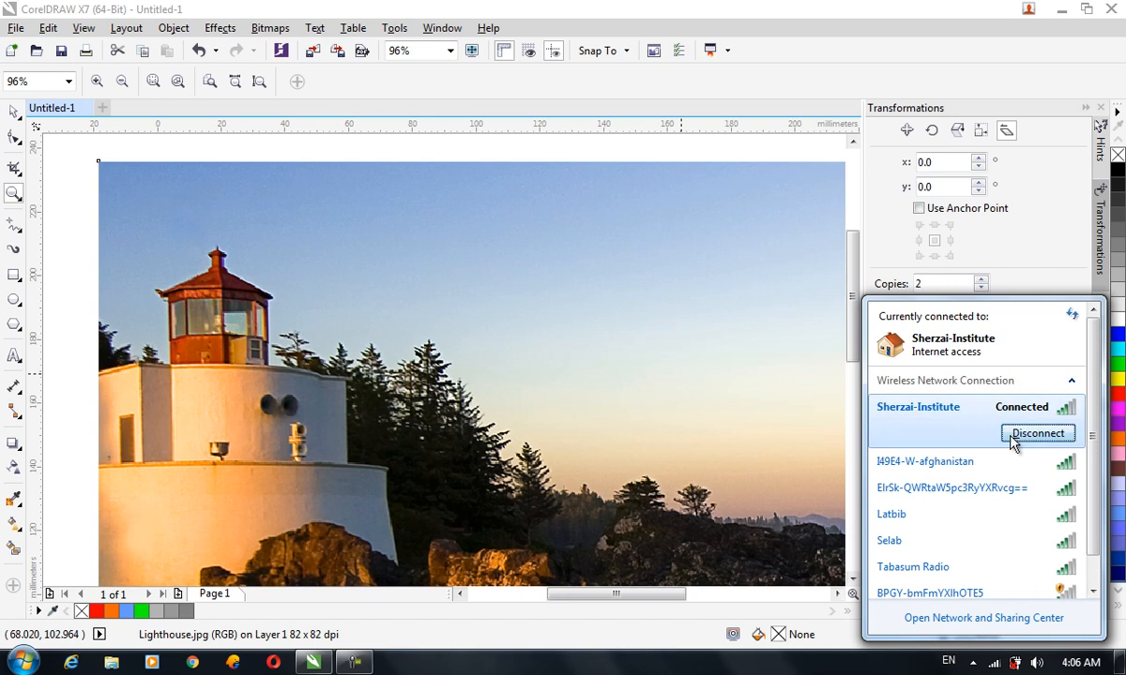
# Posterize the lighthouse photo at the lowest level
pyautogui.click(220, 28)
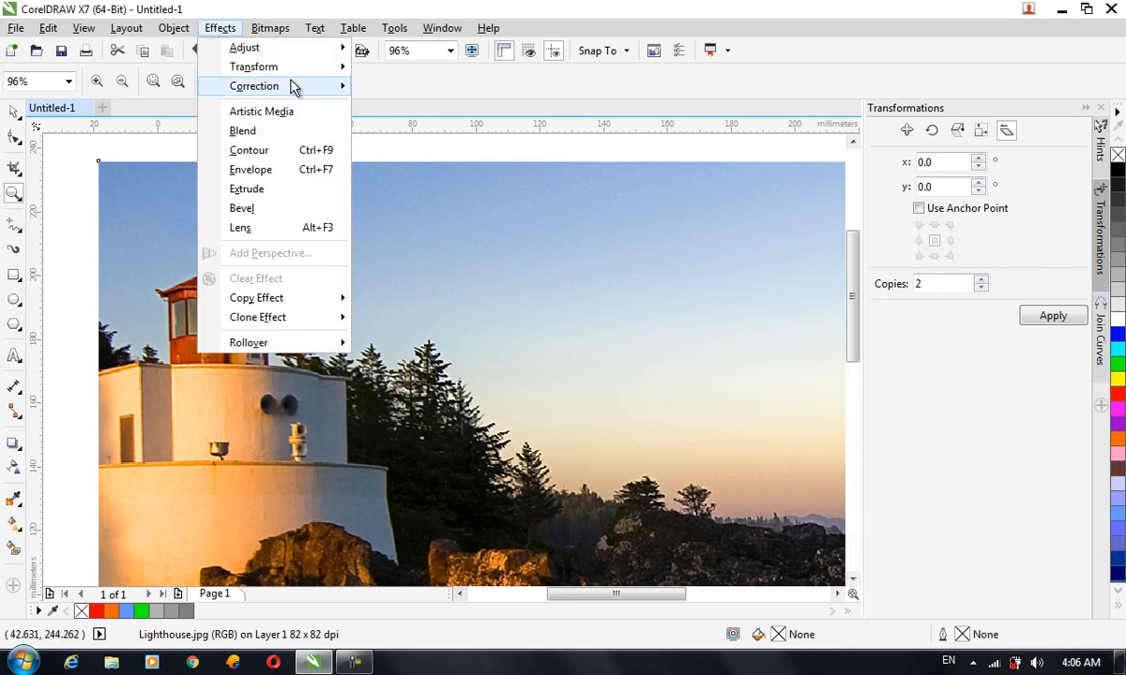
pyautogui.moveTo(324, 69)
pyautogui.click(422, 106)
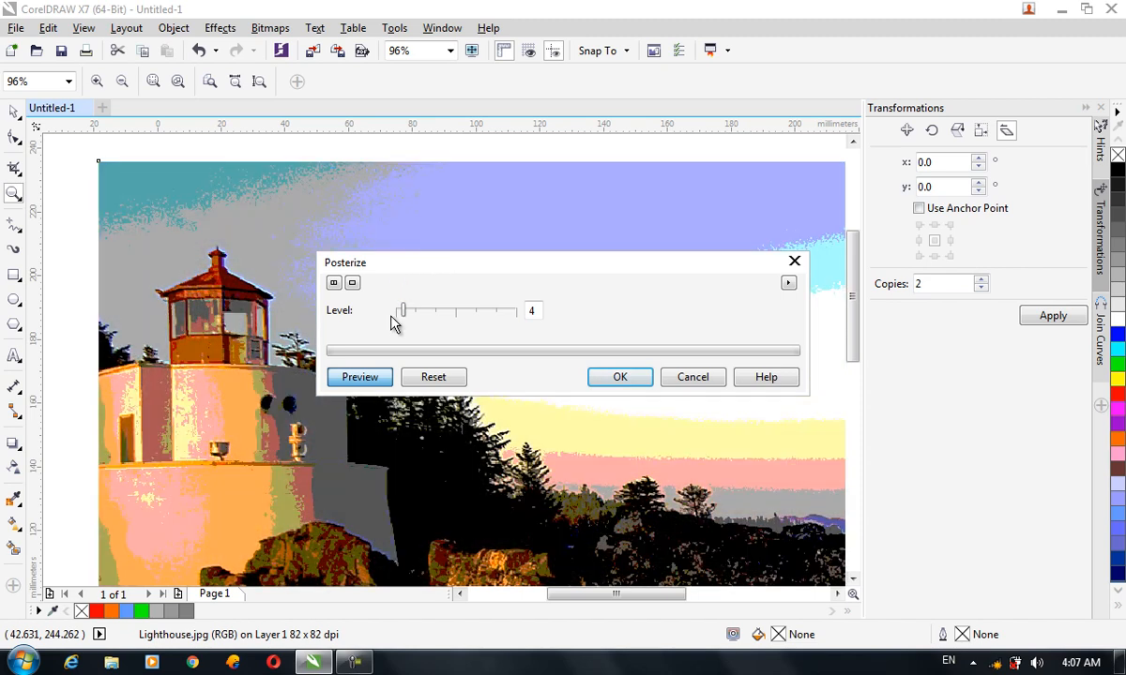
pyautogui.moveTo(388, 271); pyautogui.dragTo(621, 229)
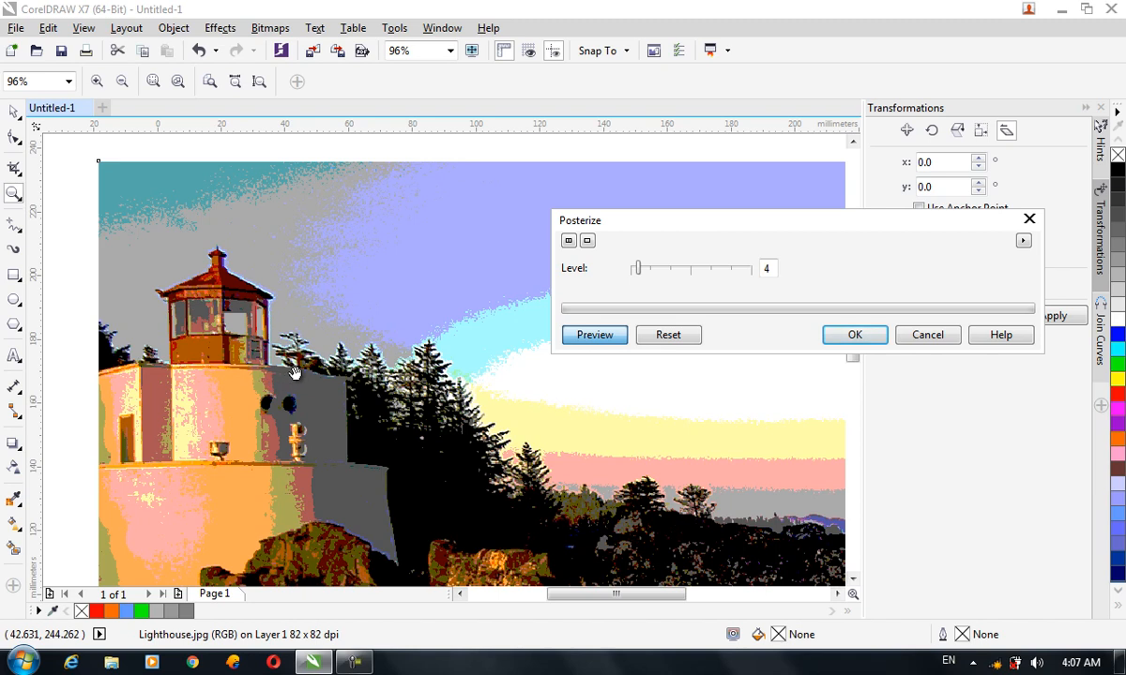
pyautogui.click(636, 272)
pyautogui.moveTo(637, 277); pyautogui.dragTo(630, 269)
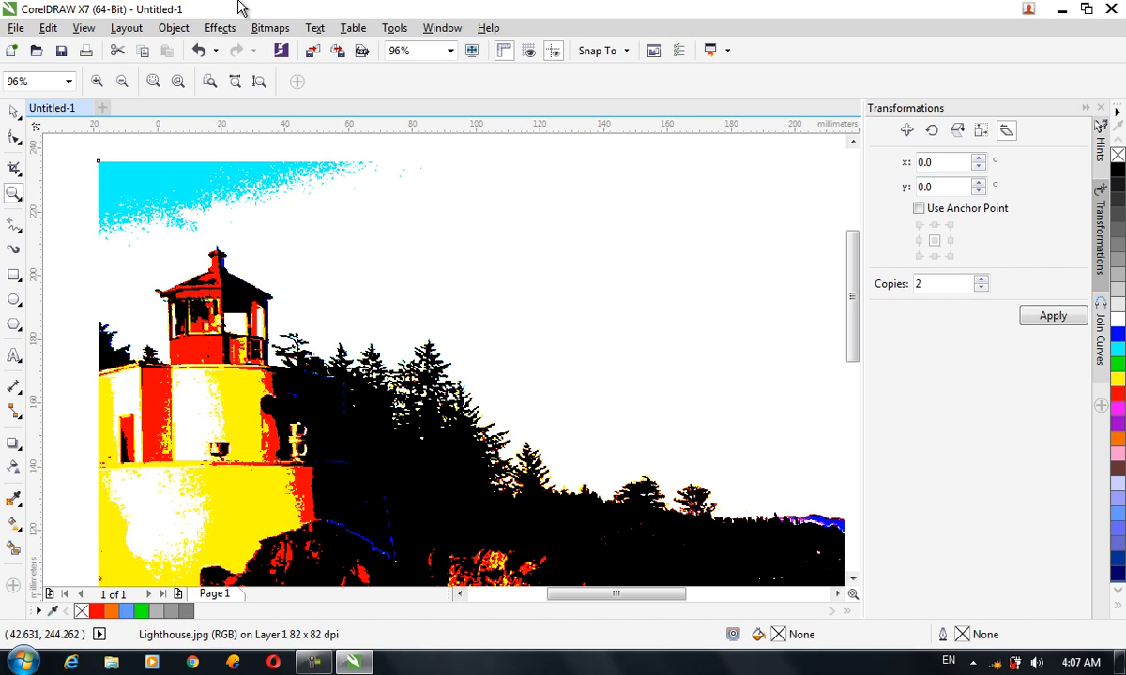
# Restore the lighthouse photo from the posterize effect and view the Dust and Scratch correction settings without applying them
pyautogui.click(943, 332)
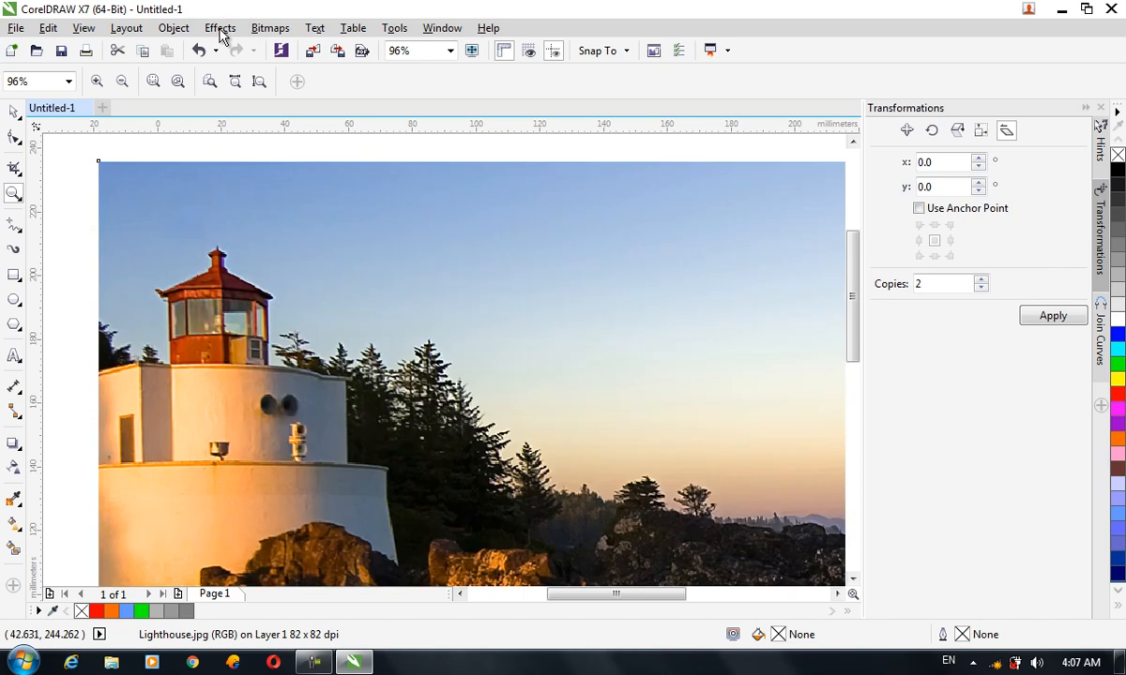
pyautogui.click(219, 27)
pyautogui.moveTo(288, 88)
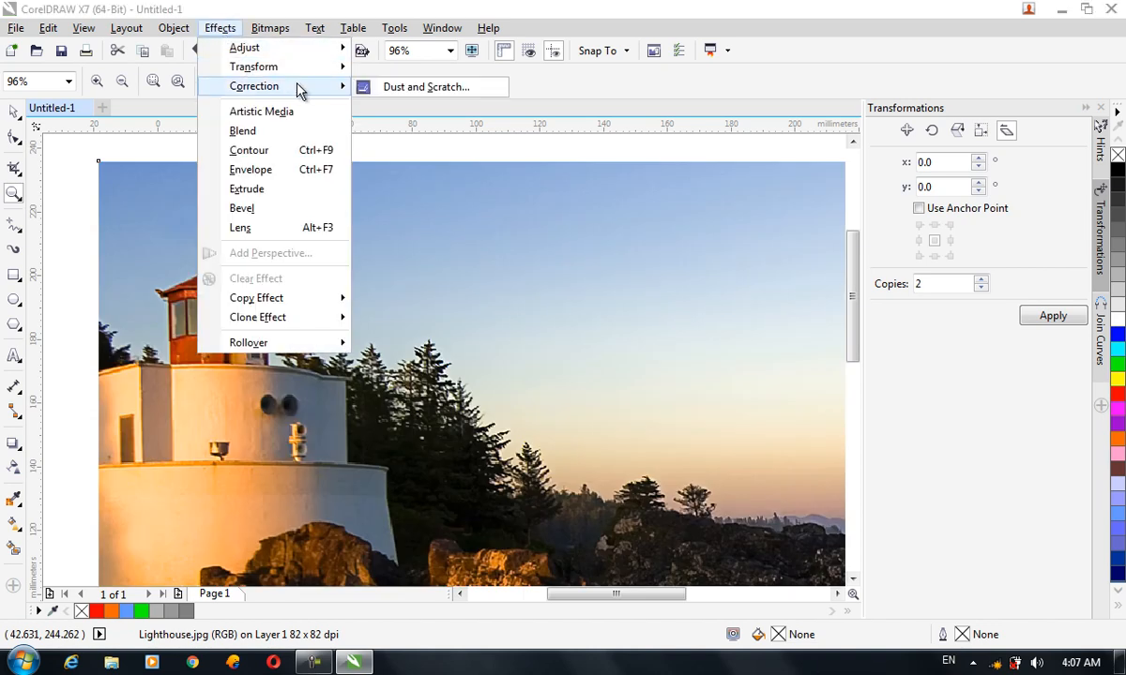
pyautogui.click(391, 94)
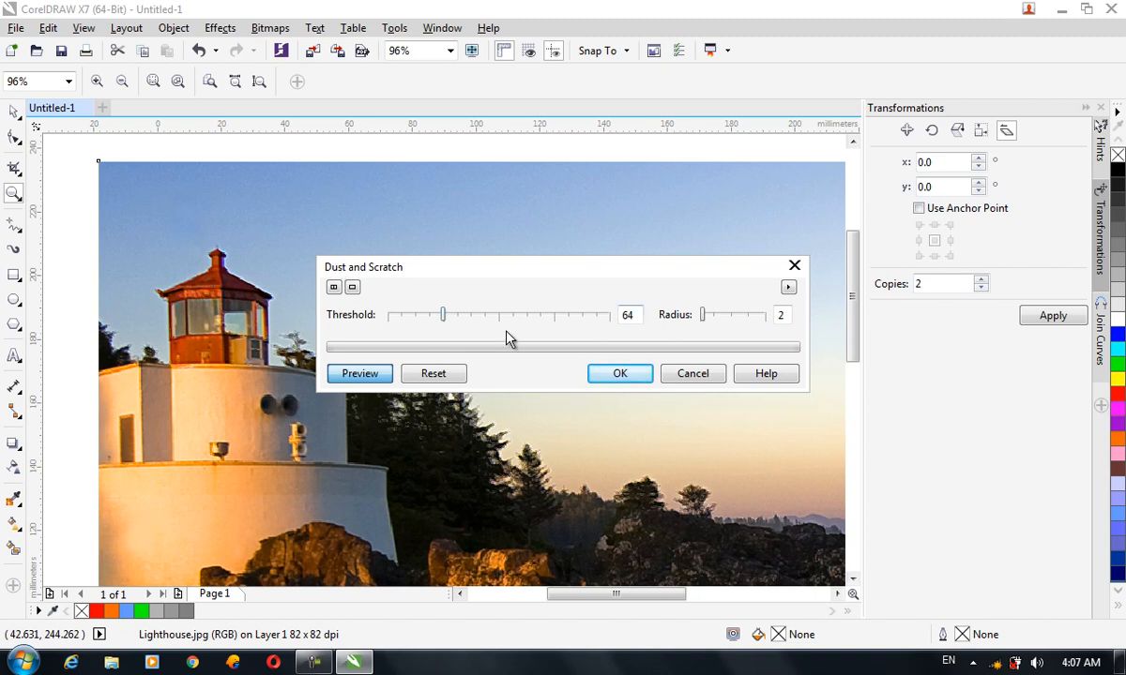
pyautogui.click(690, 372)
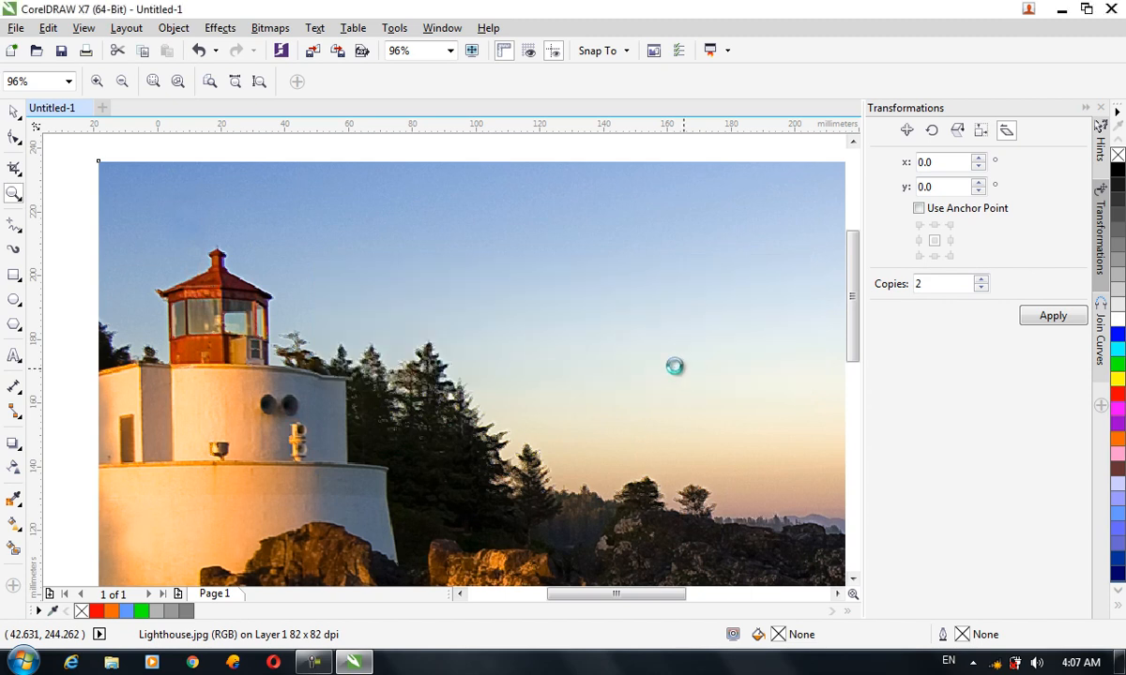
# Draw a curved Artistic Media stroke across the sky, from above the lighthouse down towards the horizon
pyautogui.click(219, 29)
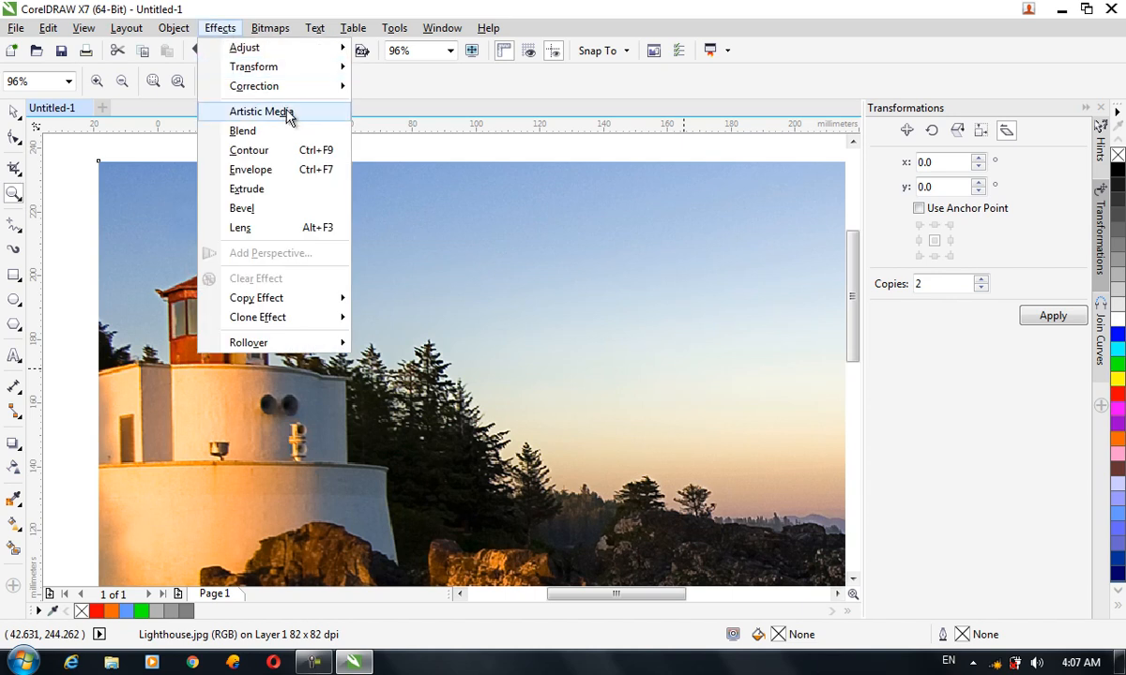
pyautogui.click(14, 250)
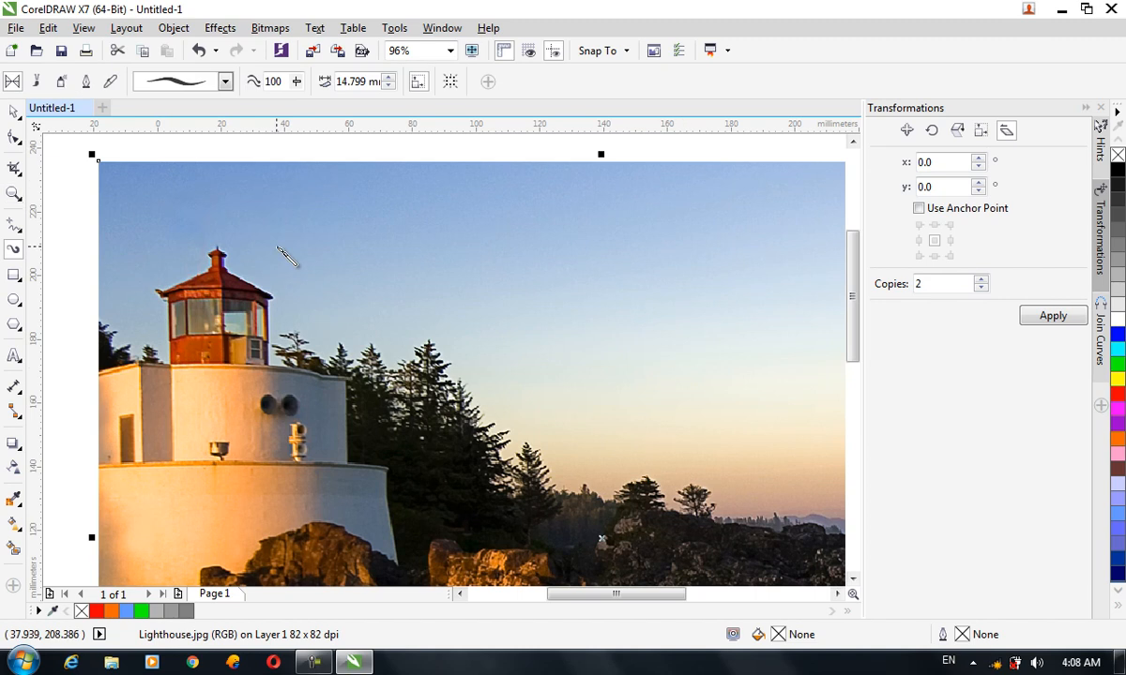
pyautogui.moveTo(248, 206)
pyautogui.mouseDown()
pyautogui.moveTo(471, 292)
pyautogui.moveTo(660, 451)
pyautogui.mouseUp()
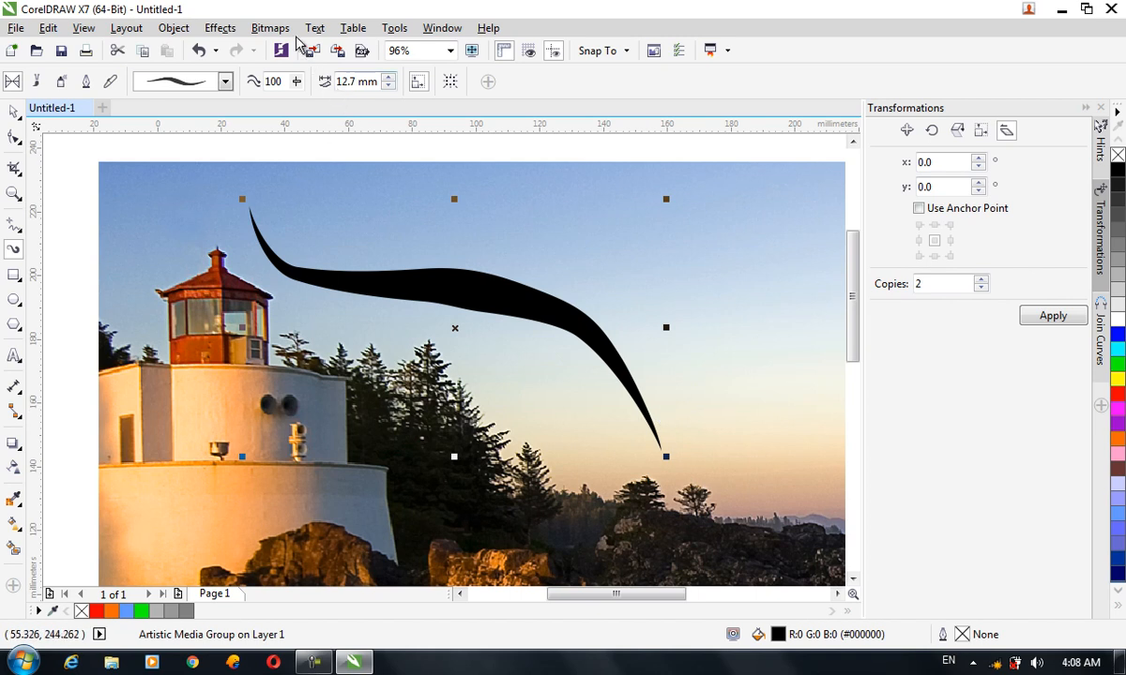
# Restyle the artistic media stroke, trying a brush of broken black dashes and settling on the green clover spray from Default Strokes
pyautogui.click(219, 28)
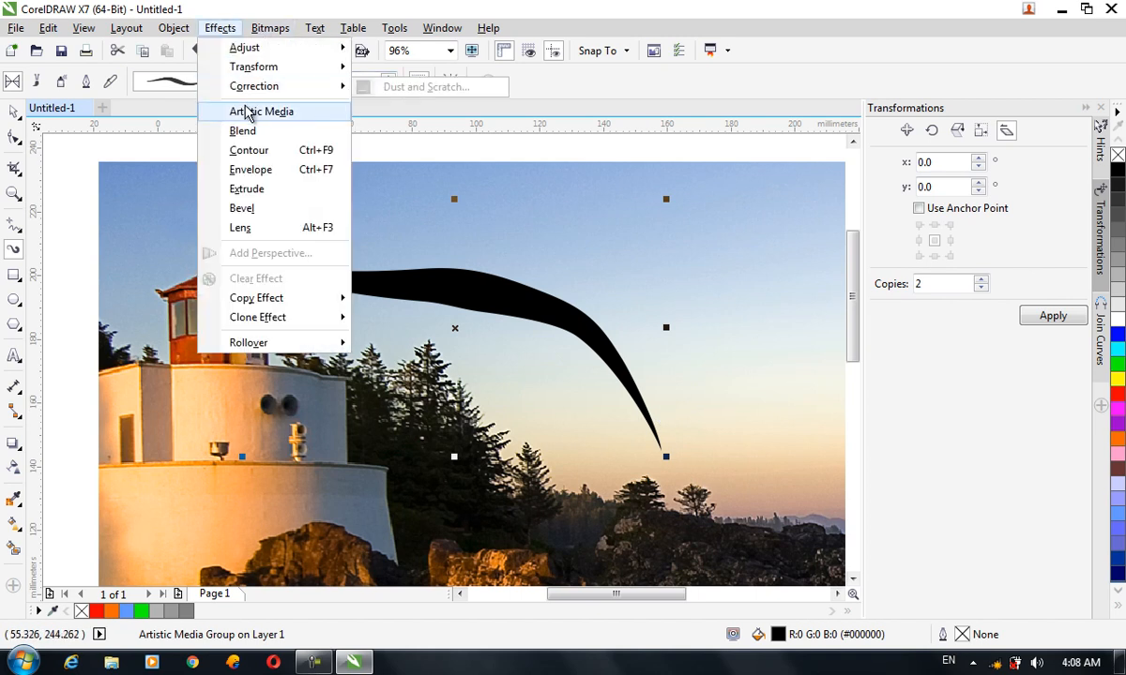
pyautogui.click(245, 111)
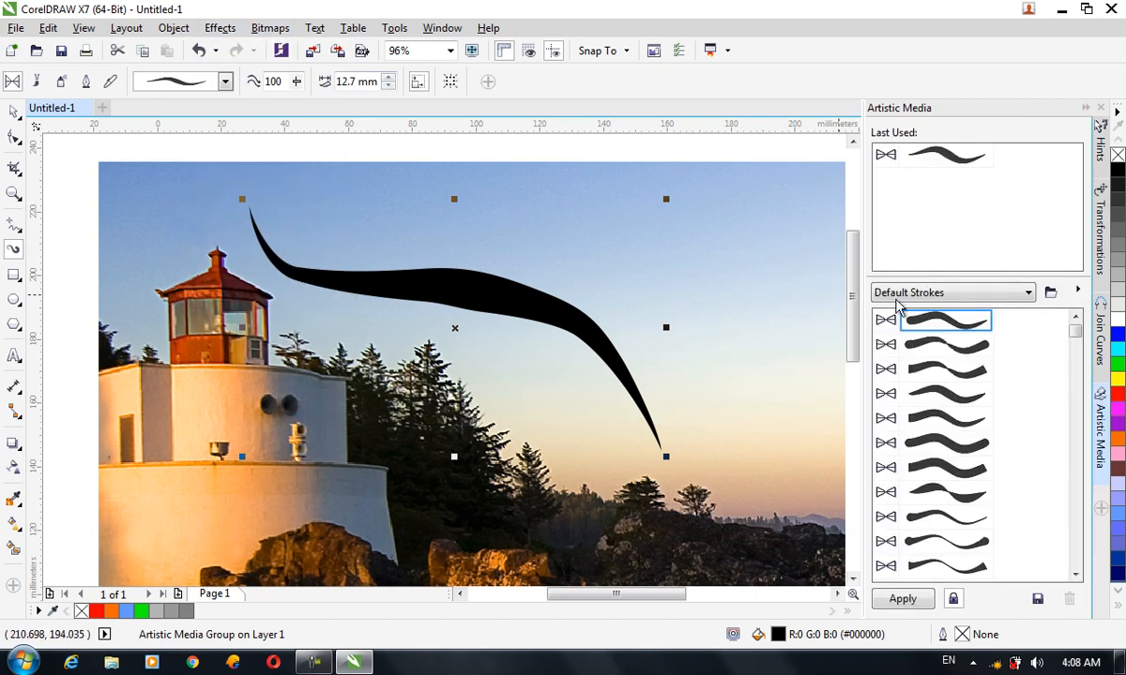
pyautogui.moveTo(1075, 328); pyautogui.dragTo(1063, 441)
pyautogui.click(947, 418)
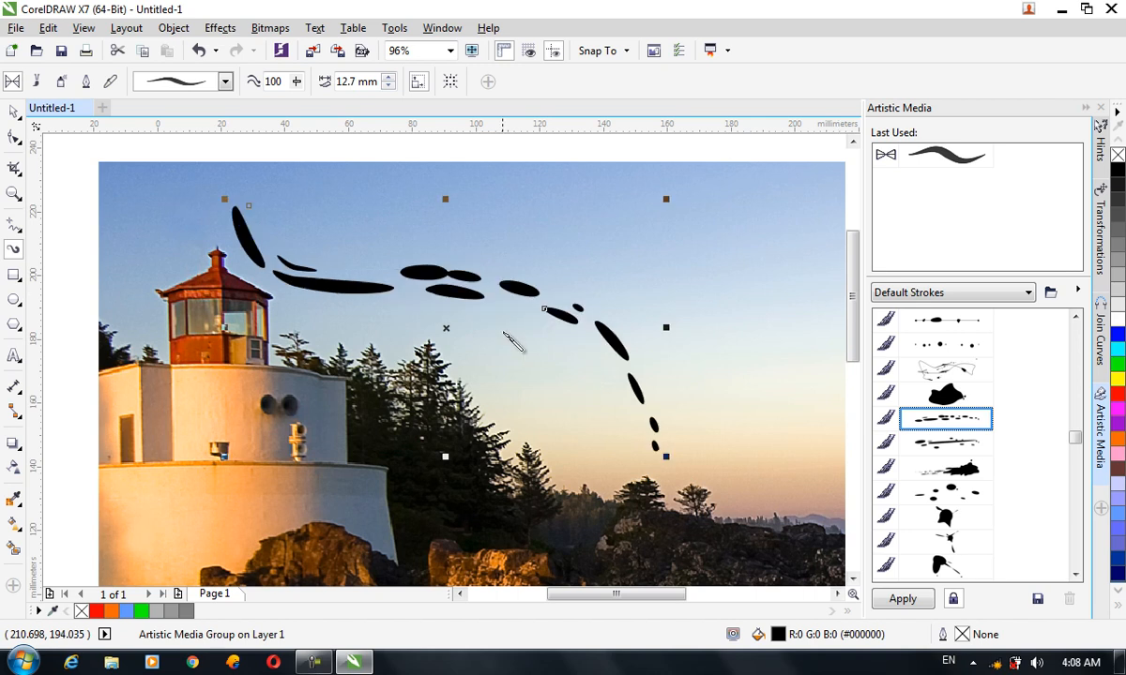
pyautogui.scroll(-2, 1076, 489)
pyautogui.scroll(-10, 1076, 489)
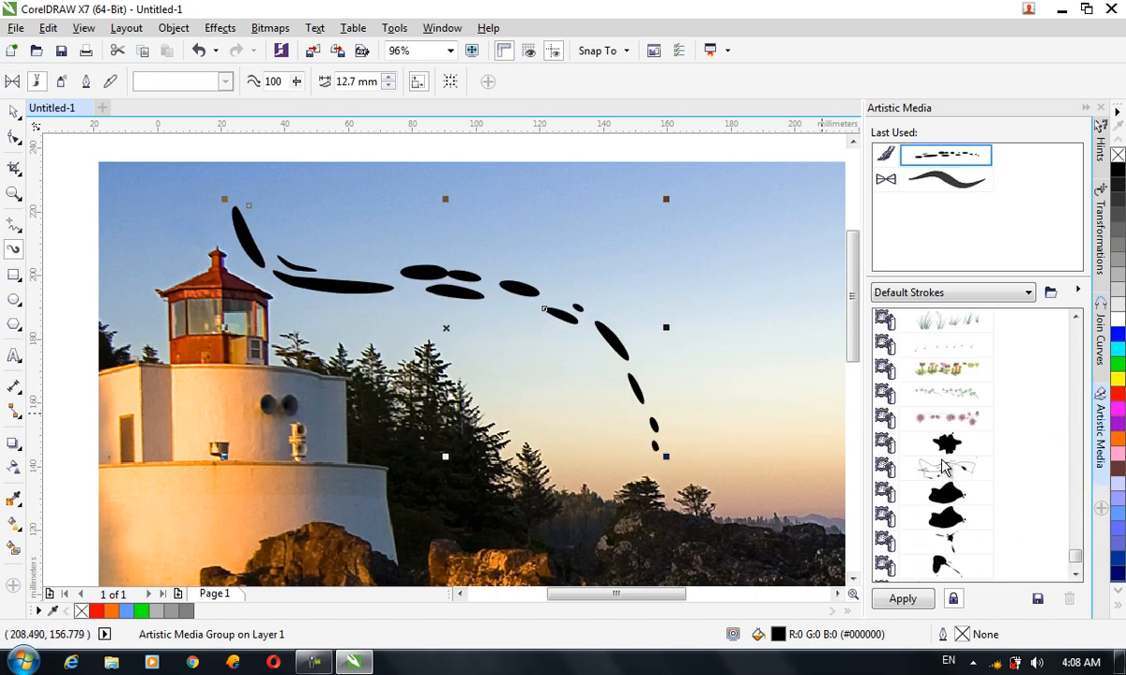
pyautogui.click(947, 394)
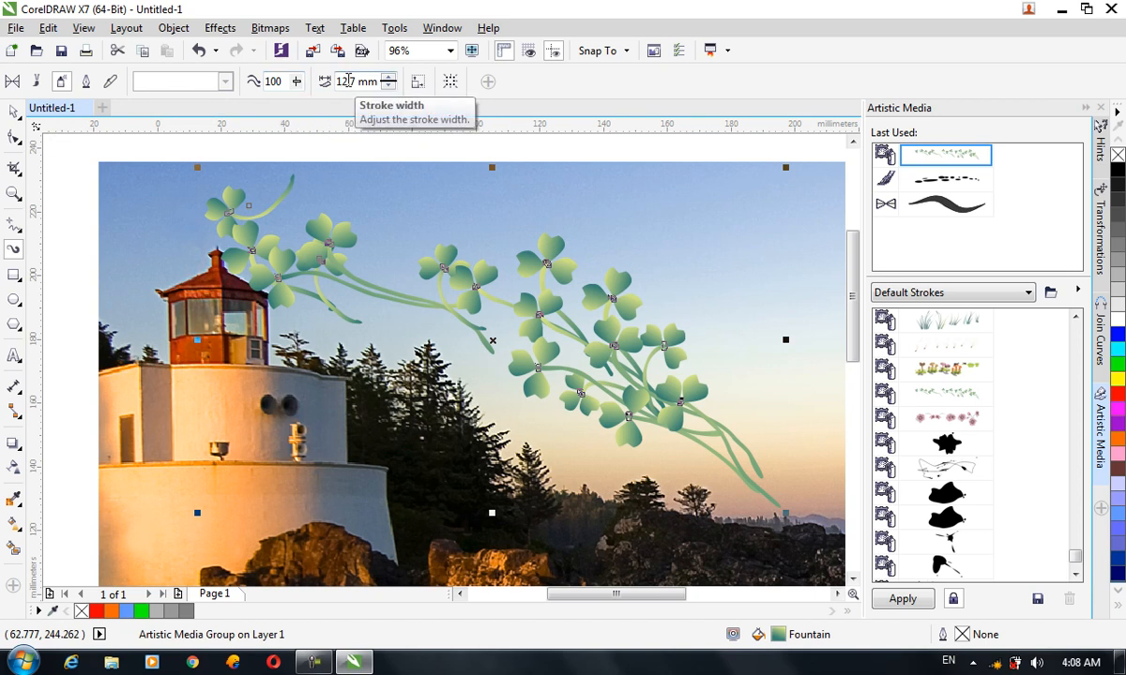
# Draw a circle about 44 mm wide beside the photo and a five-sided polygon about 53 by 62 mm above it
pyautogui.click(220, 28)
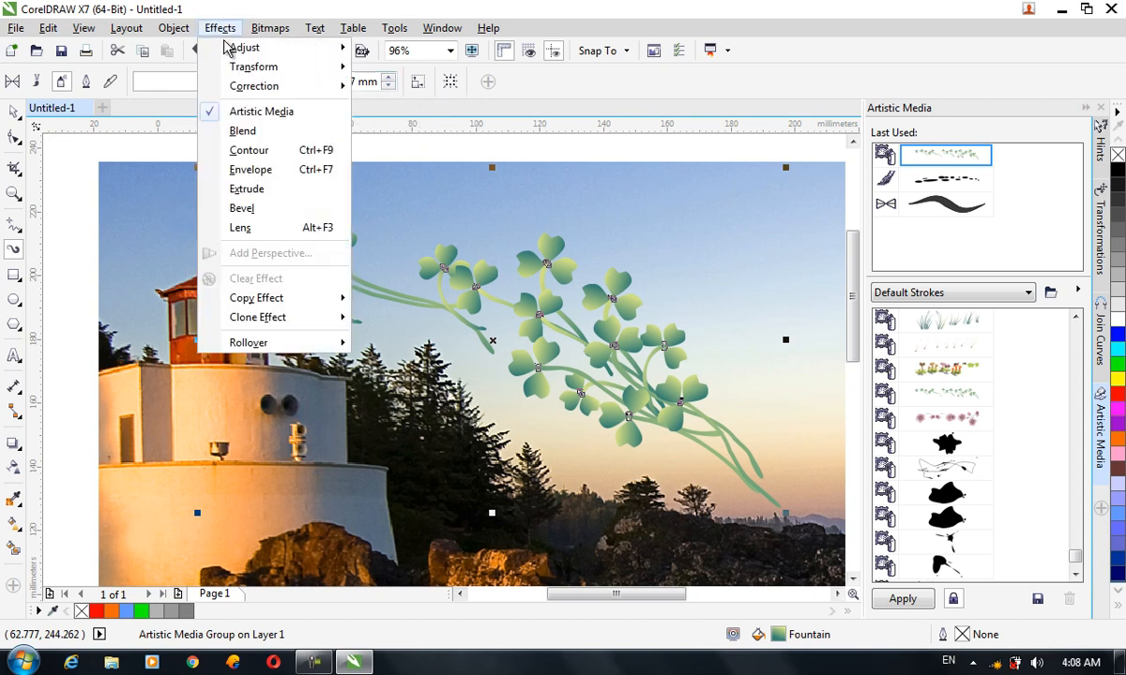
pyautogui.click(247, 114)
pyautogui.press('z')
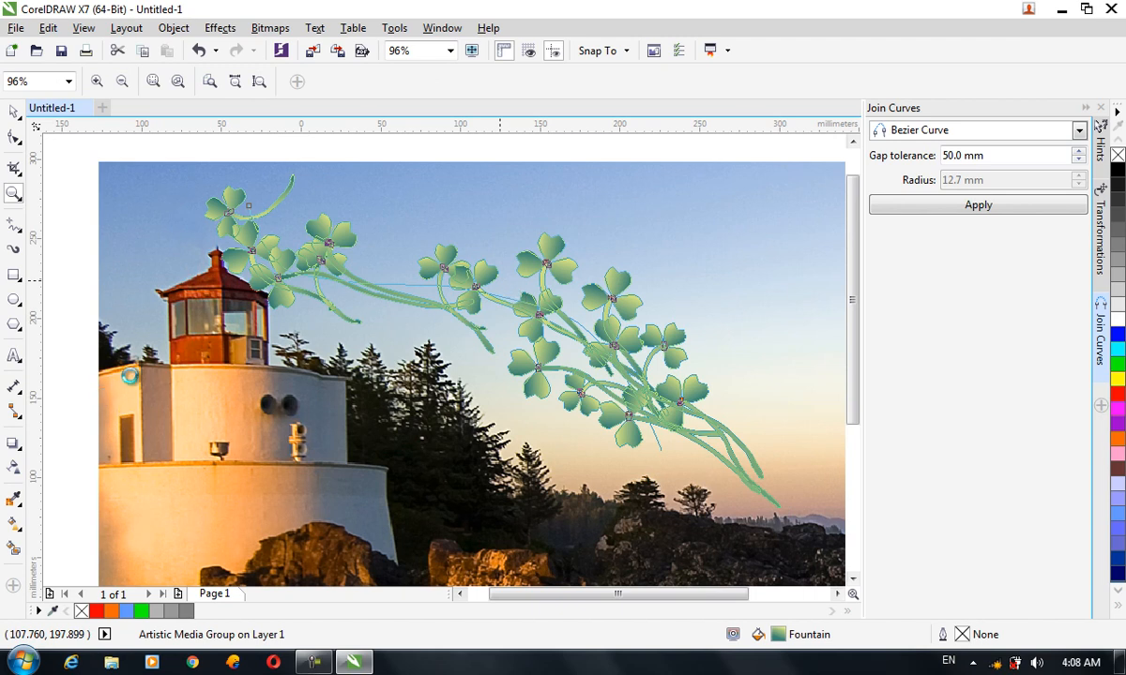
pyautogui.press('F3')
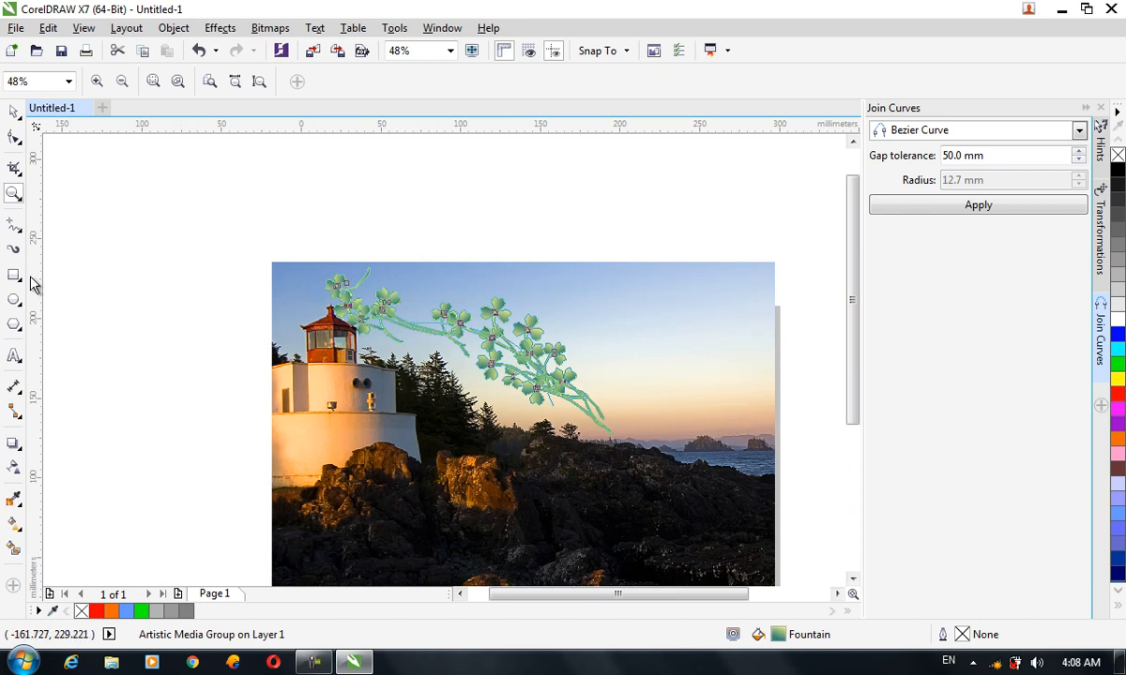
pyautogui.click(14, 299)
pyautogui.moveTo(88, 192); pyautogui.dragTo(161, 267)
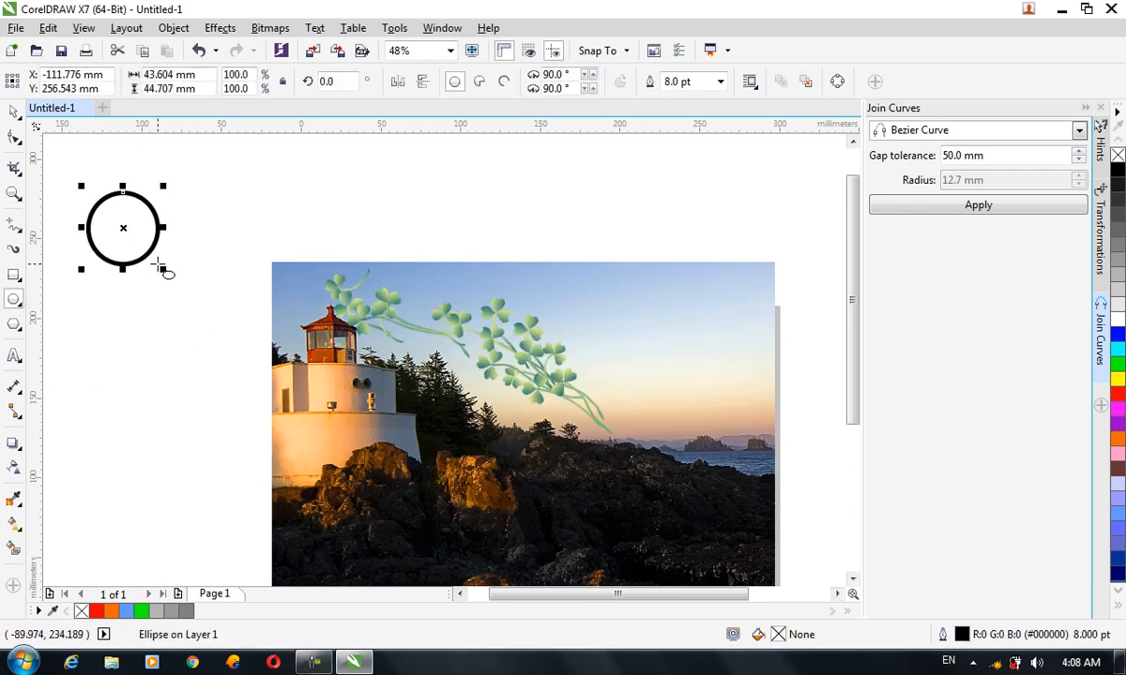
pyautogui.click(14, 326)
pyautogui.moveTo(453, 169); pyautogui.dragTo(550, 279)
# Blend the pentagon into the circle with 20 steps
pyautogui.click(219, 27)
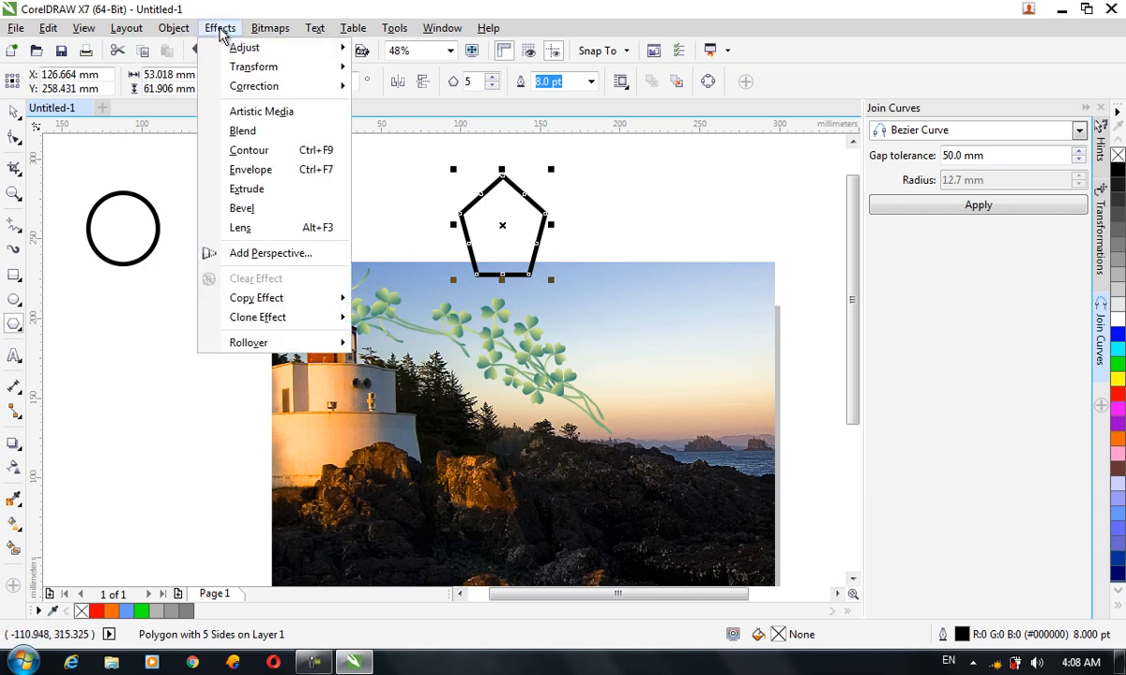
pyautogui.click(237, 131)
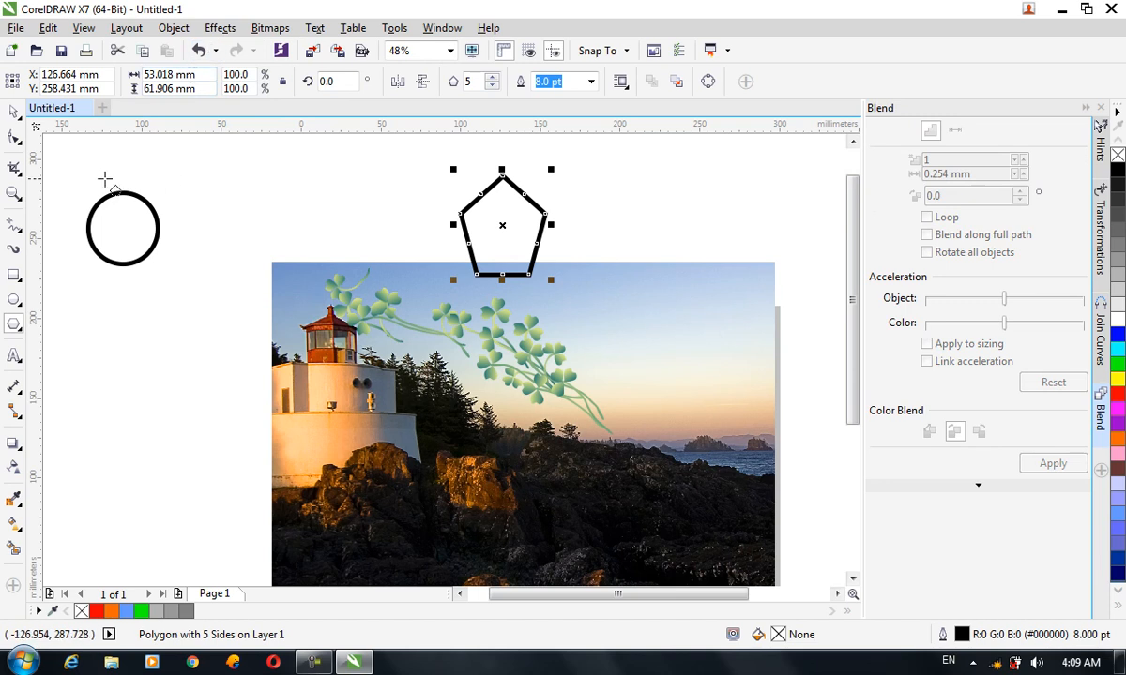
pyautogui.click(15, 111)
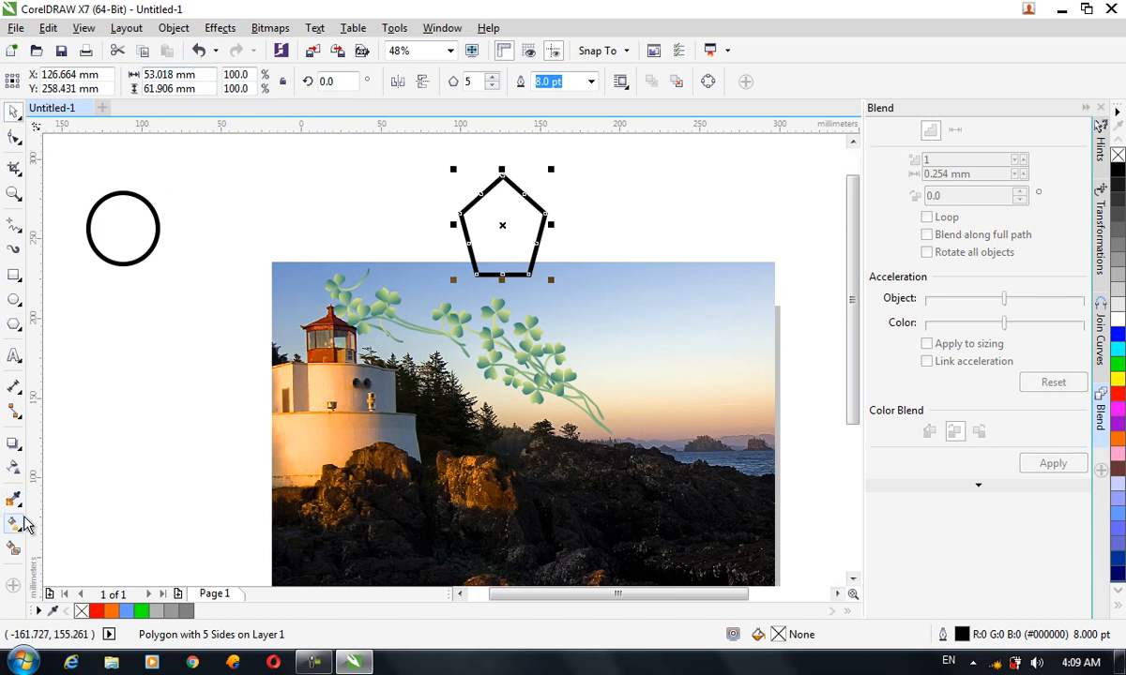
pyautogui.click(14, 449)
pyautogui.click(68, 480)
pyautogui.moveTo(512, 223); pyautogui.dragTo(136, 230)
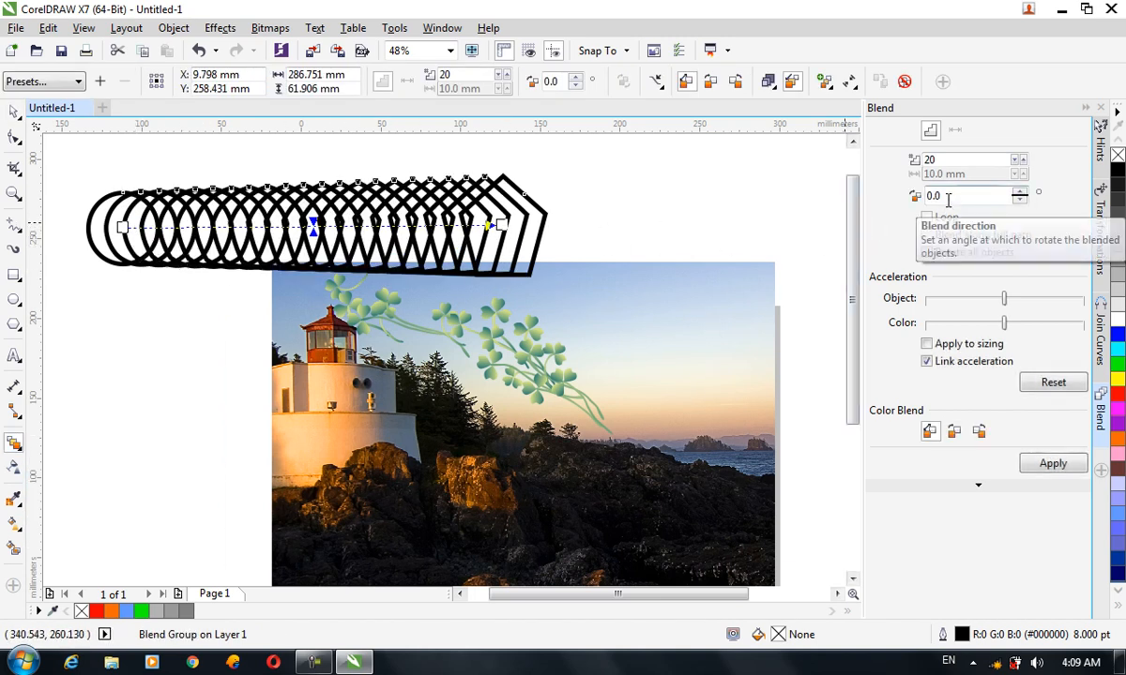
# Unlink the blend's object and color acceleration, and apply a color acceleration shifted towards the circle
pyautogui.click(959, 367)
pyautogui.moveTo(1005, 323); pyautogui.dragTo(973, 323)
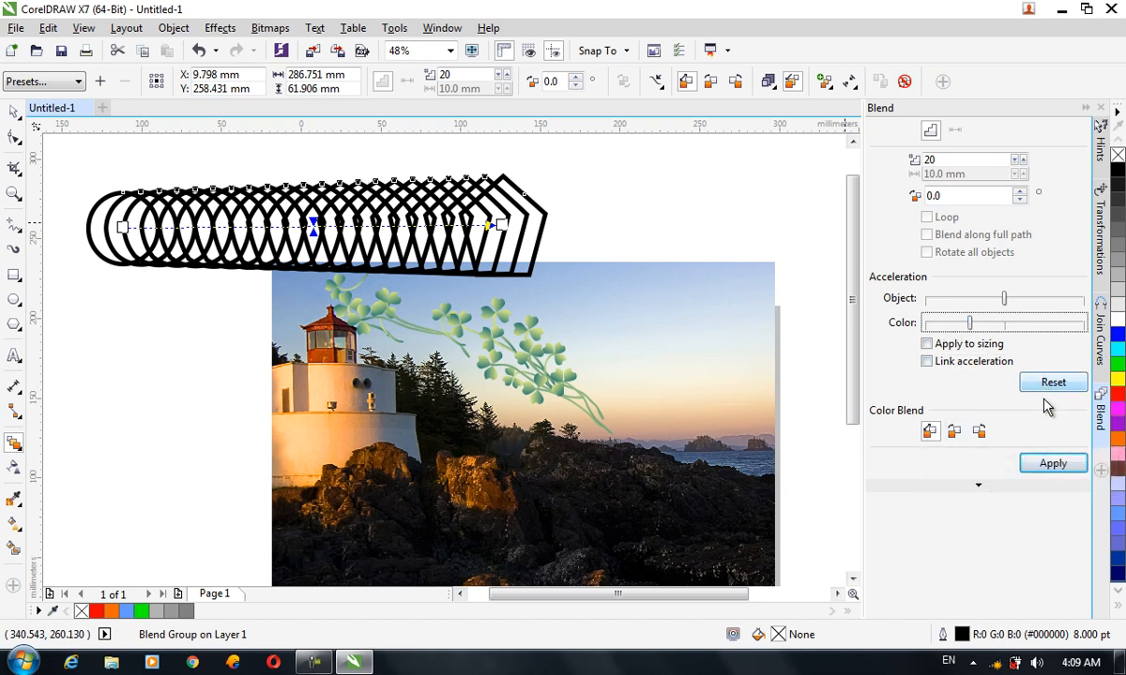
pyautogui.click(1043, 465)
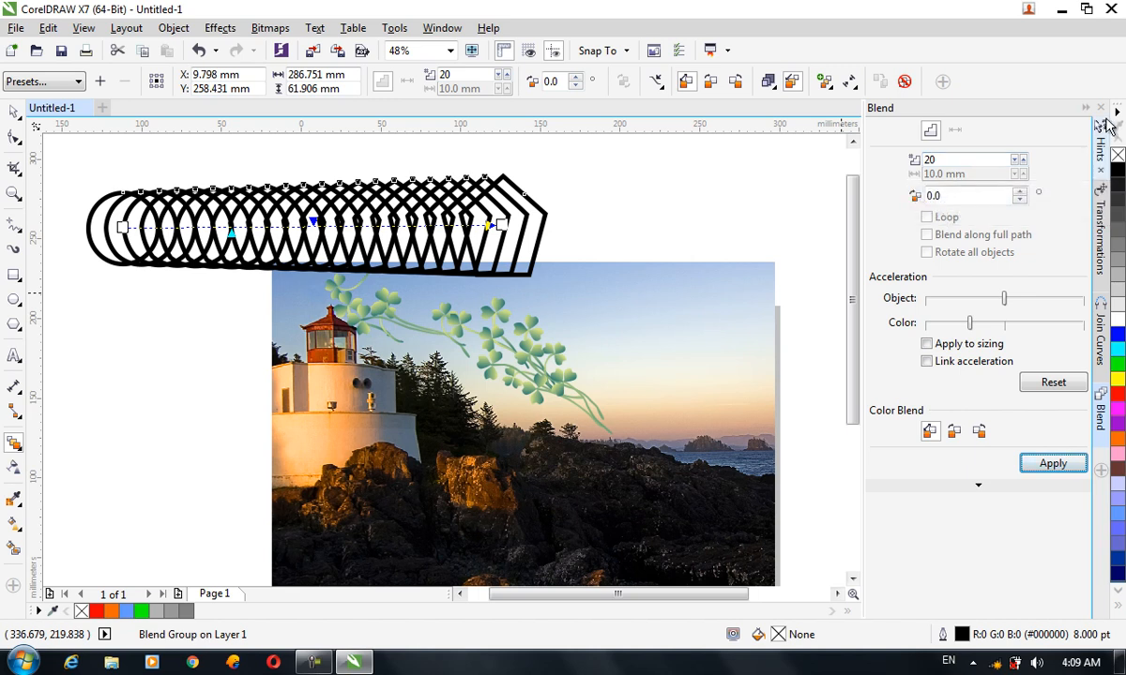
# Draw a circle about 169 mm in diameter over the blend and the lighthouse, and fill it with blue #6699FF
pyautogui.click(221, 28)
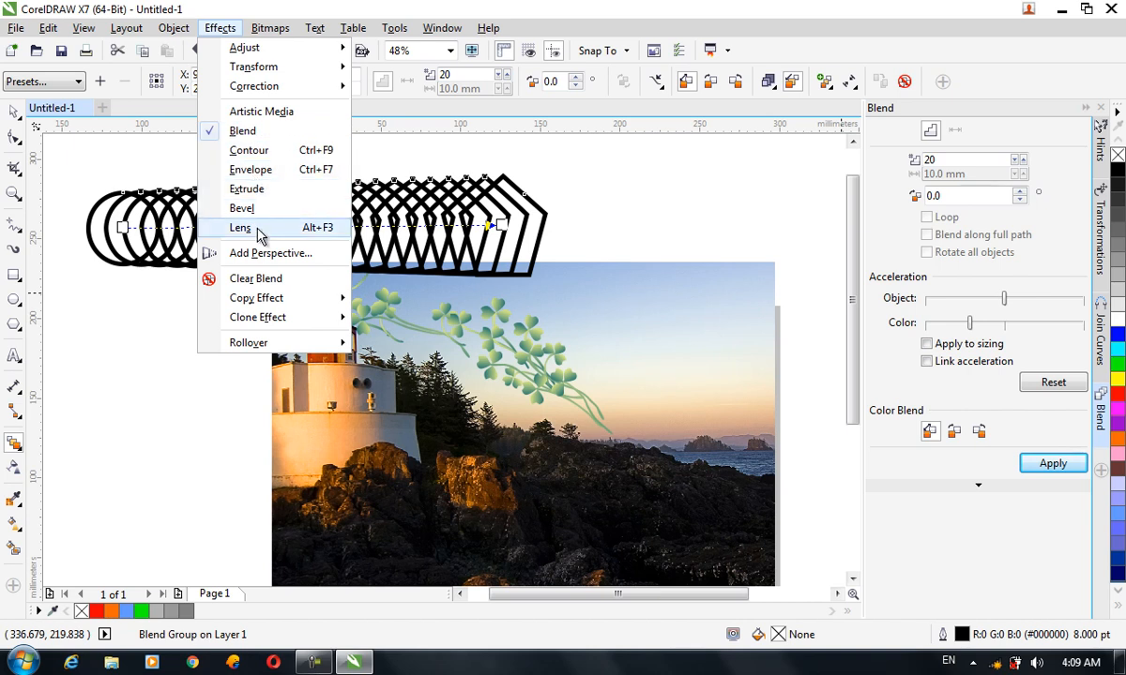
pyautogui.click(14, 298)
pyautogui.moveTo(235, 174); pyautogui.dragTo(492, 432)
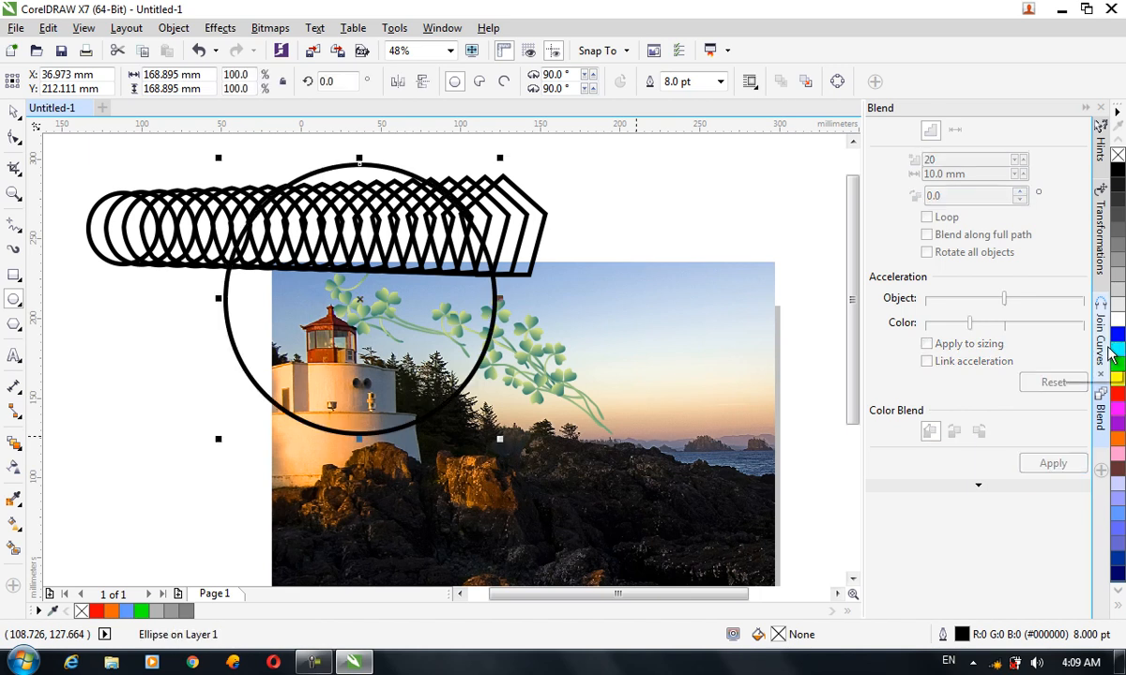
pyautogui.click(1114, 514)
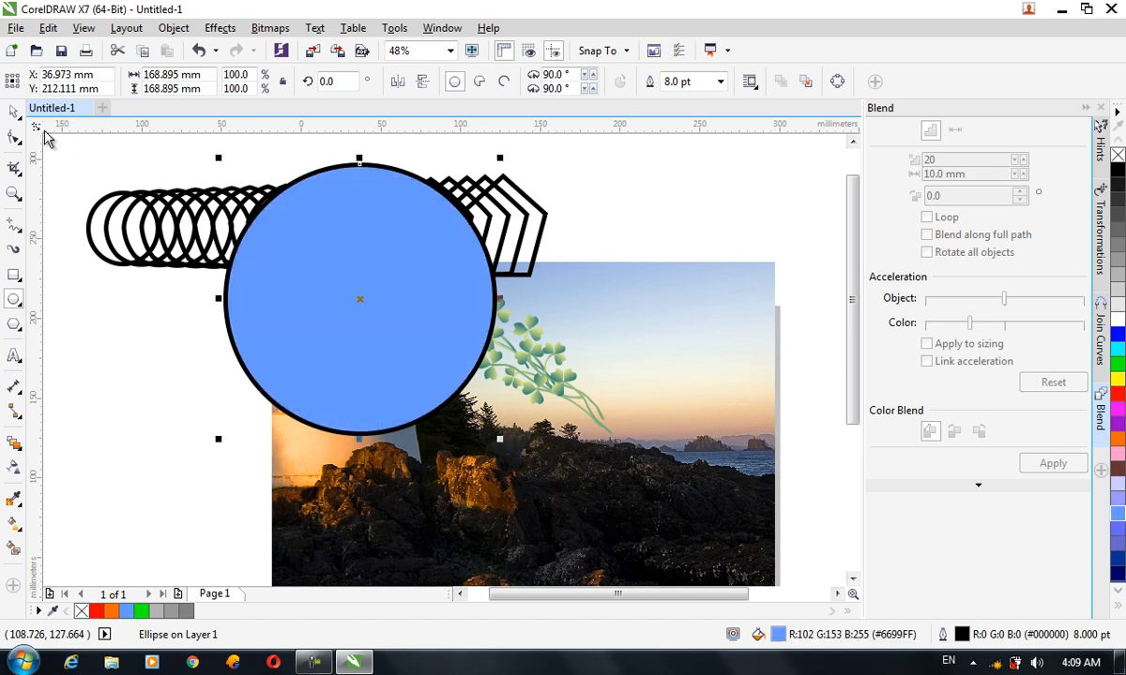
# Apply the Invert lens to the blue circle and reposition it over the clover stroke and the middle of the photo
pyautogui.click(13, 111)
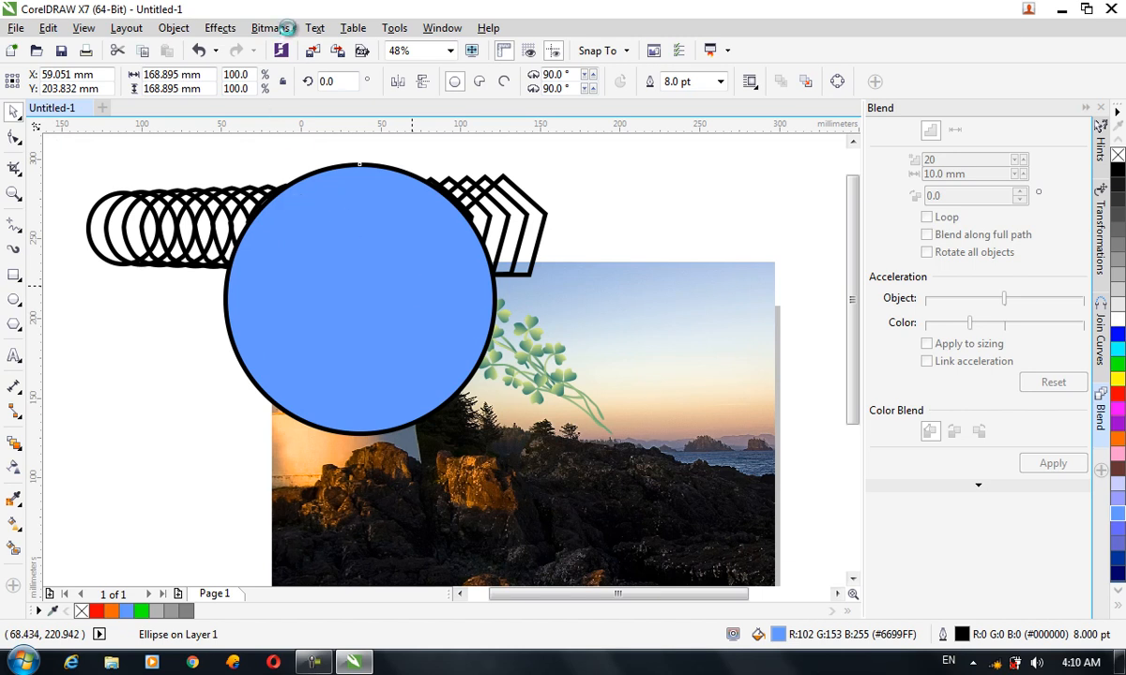
pyautogui.click(221, 27)
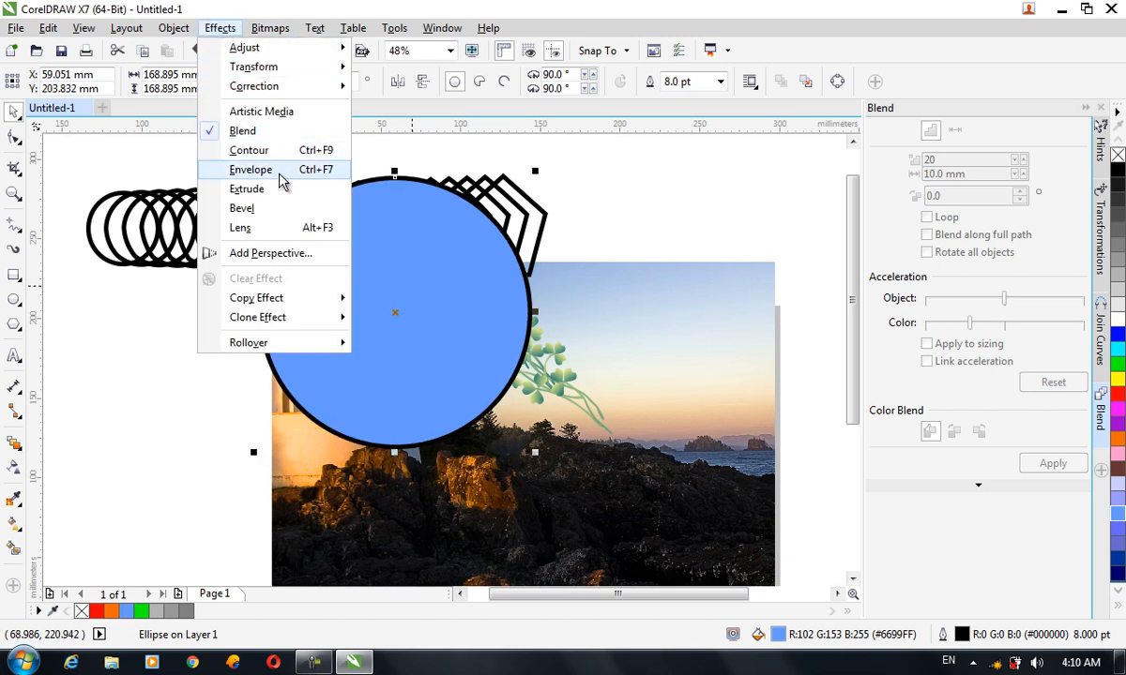
pyautogui.click(242, 227)
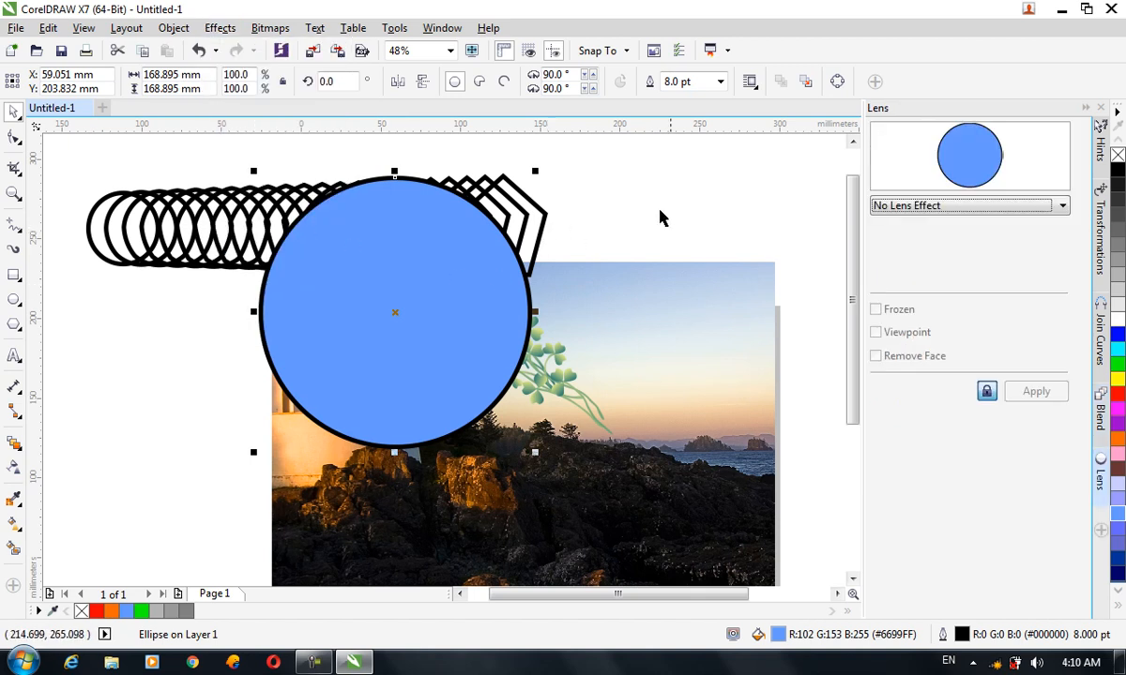
pyautogui.click(878, 206)
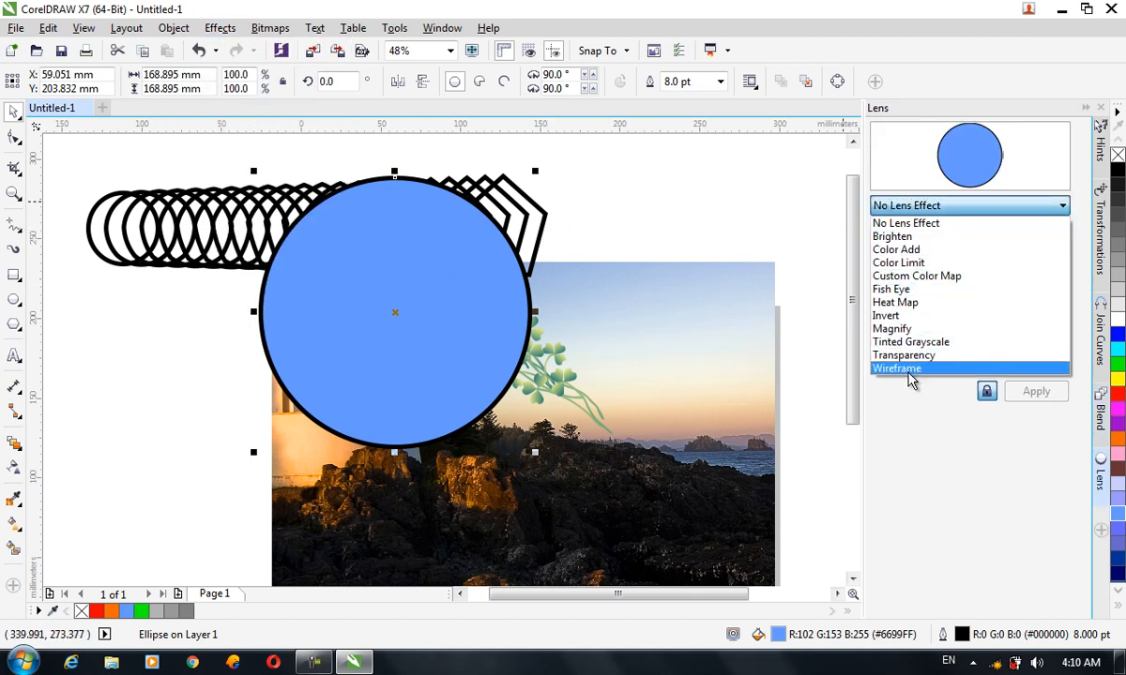
pyautogui.click(886, 317)
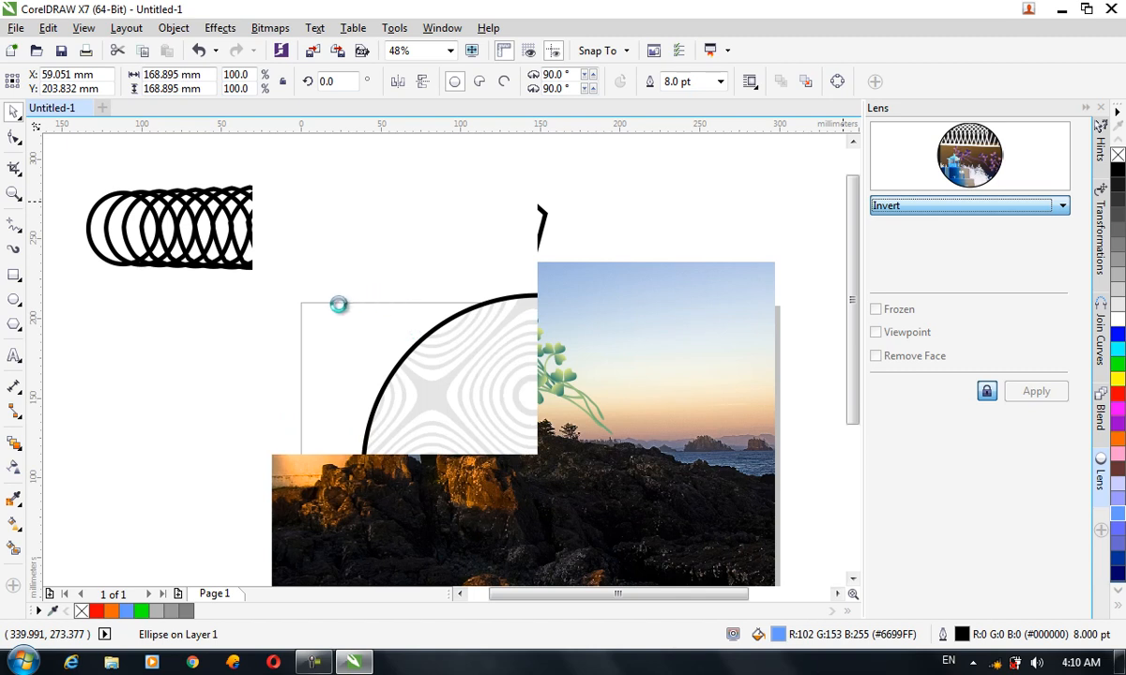
pyautogui.moveTo(432, 345); pyautogui.dragTo(498, 376)
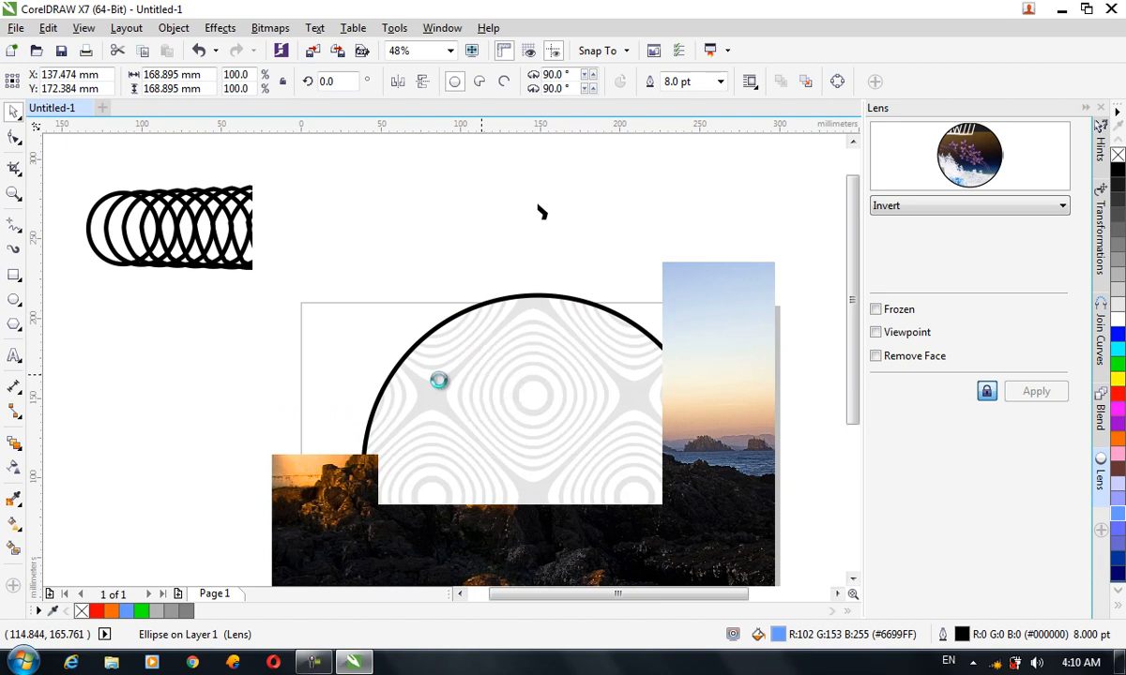
# Try the Heat Map lens on the circle and switch it to the Magnify lens at 2.0x
pyautogui.click(907, 210)
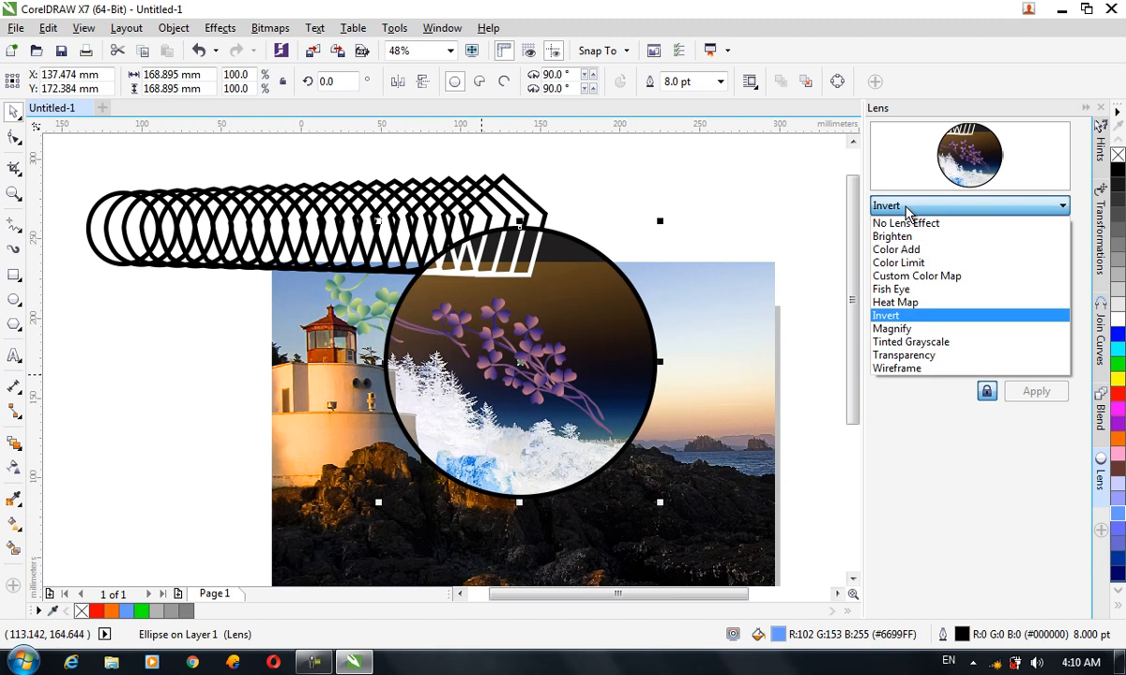
pyautogui.click(919, 302)
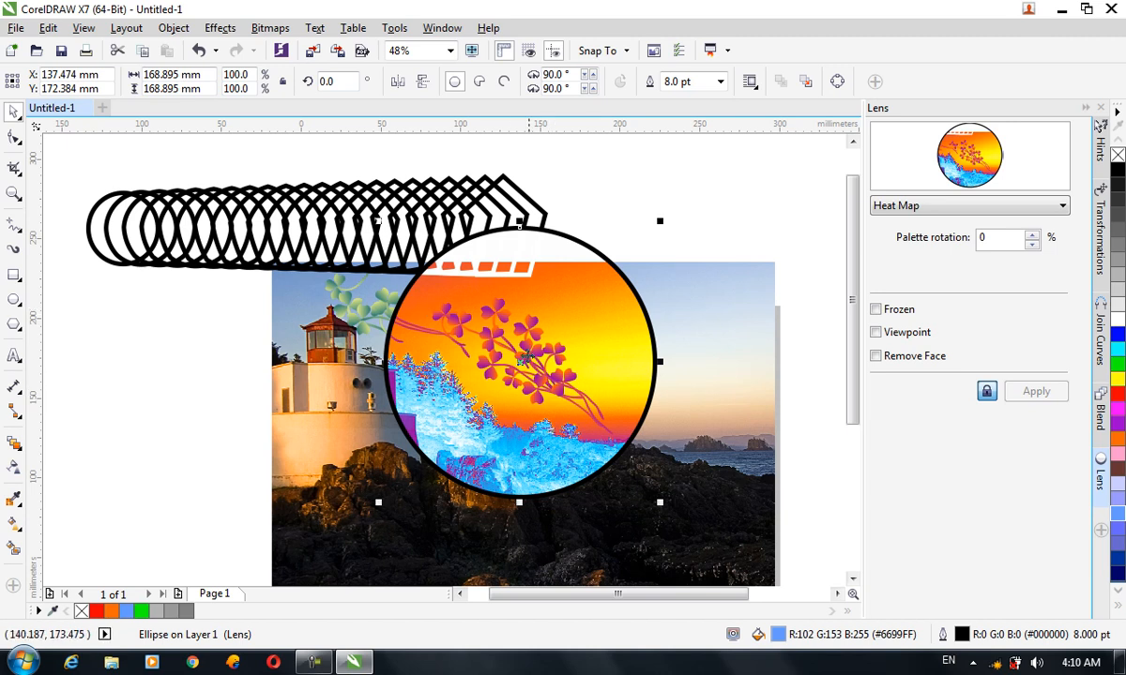
pyautogui.click(915, 206)
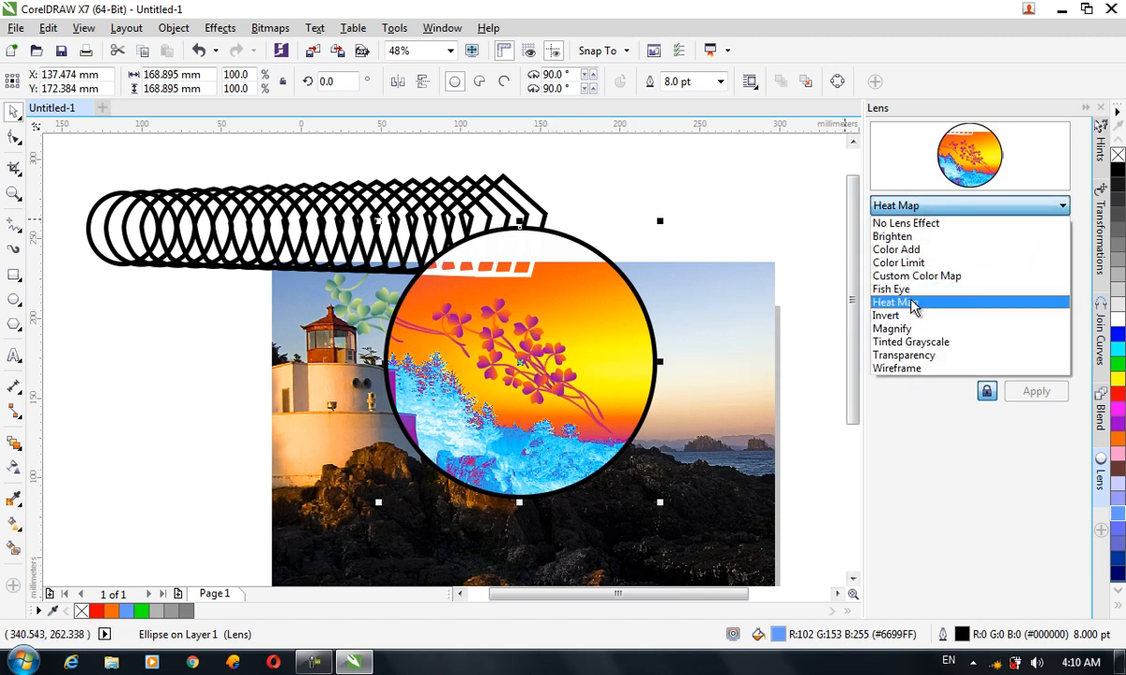
pyautogui.click(906, 330)
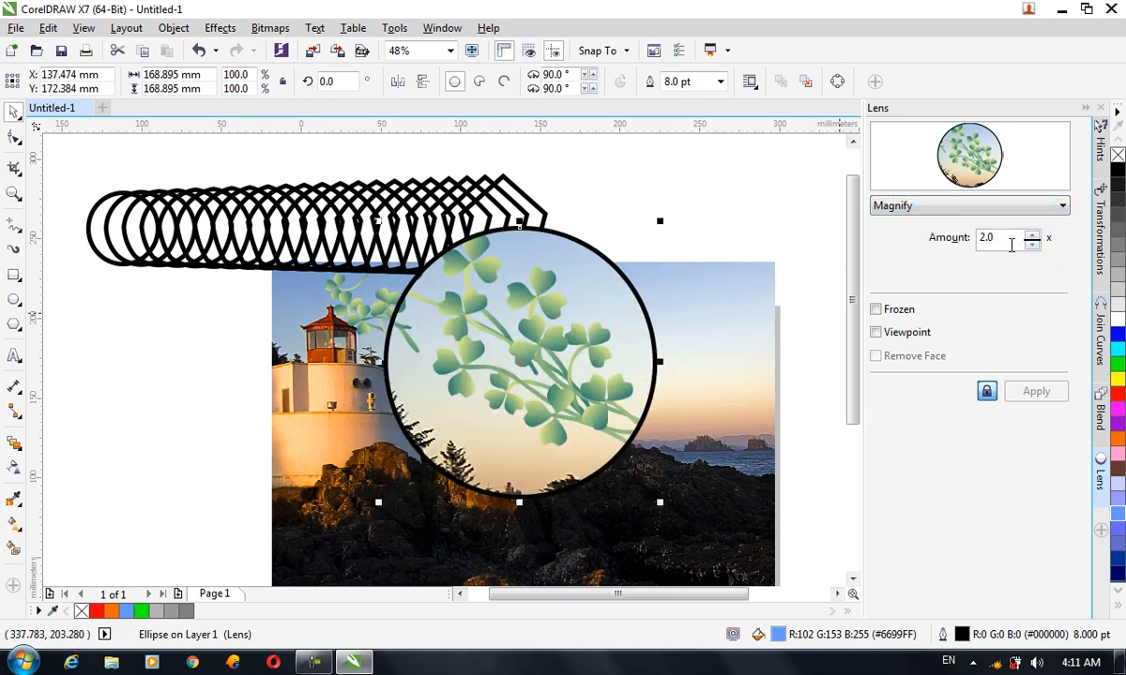
# Set the Magnify lens amount to 8.0x and move the circle over the lighthouse
pyautogui.moveTo(996, 241); pyautogui.dragTo(943, 252)
pyautogui.write('8')
pyautogui.press('Return')
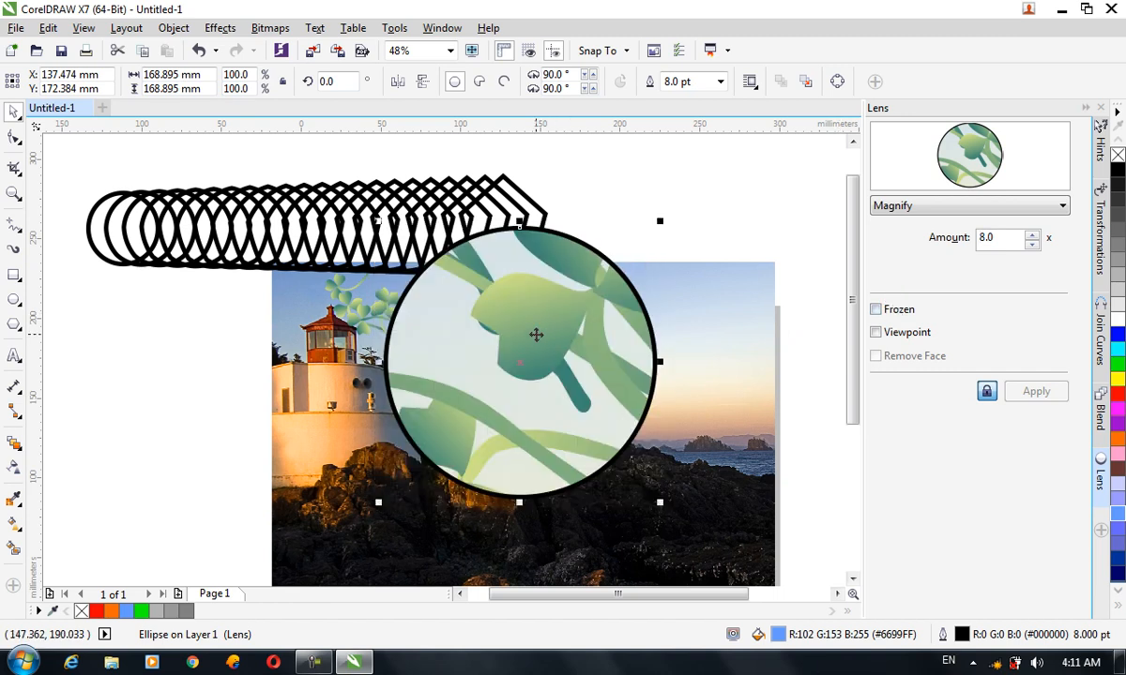
pyautogui.moveTo(535, 335); pyautogui.dragTo(331, 338)
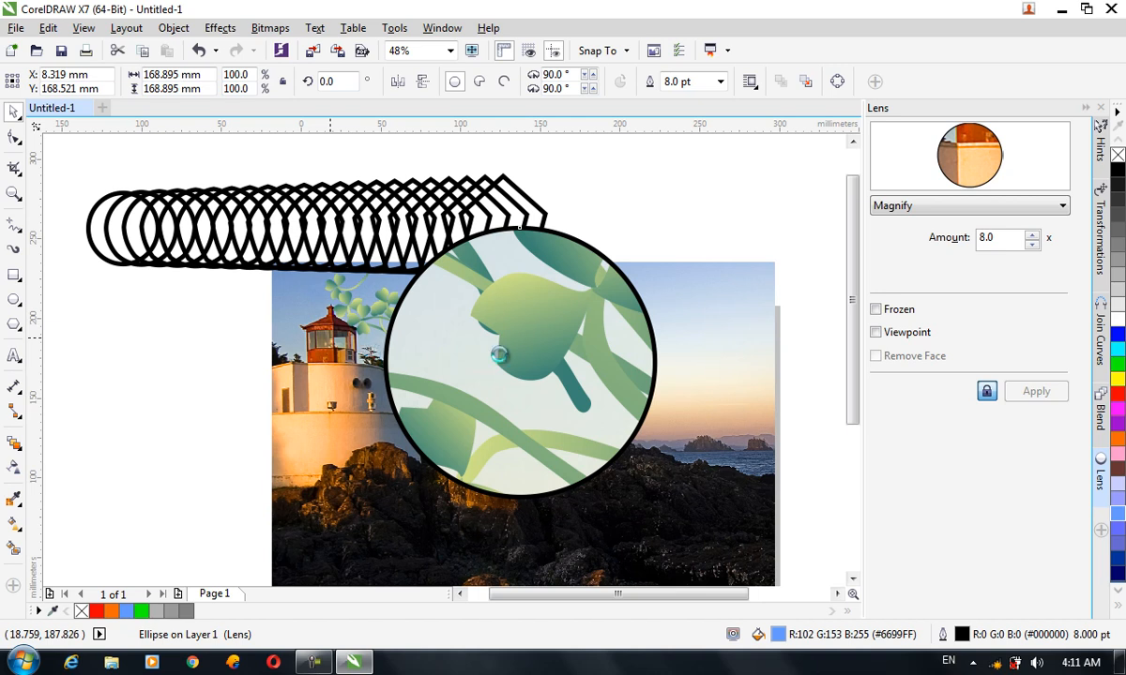
# Freeze the magnified view in the lens and move the frozen circle towards the middle of the photo
pyautogui.click(879, 310)
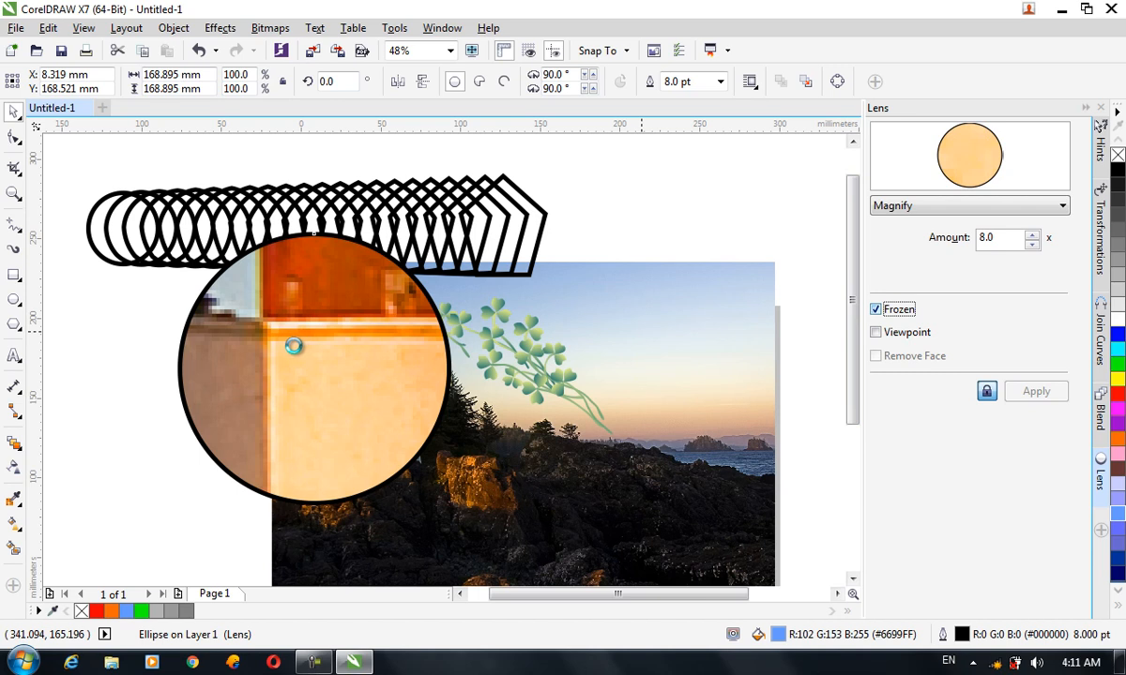
pyautogui.click(275, 341)
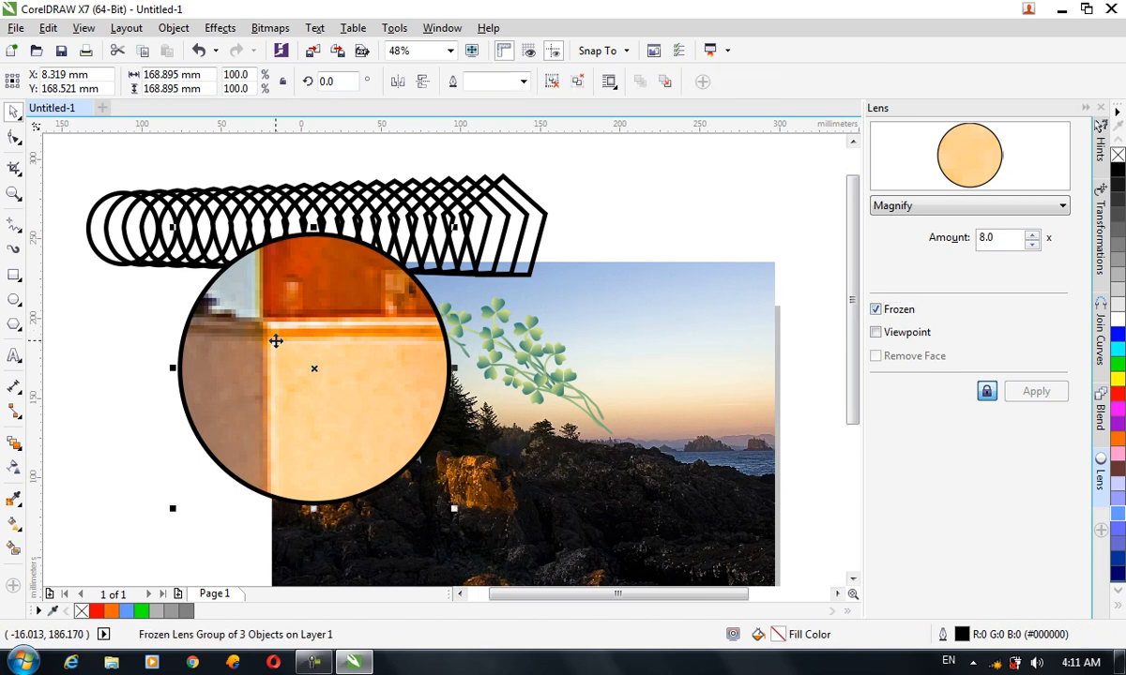
pyautogui.moveTo(275, 341); pyautogui.dragTo(455, 353)
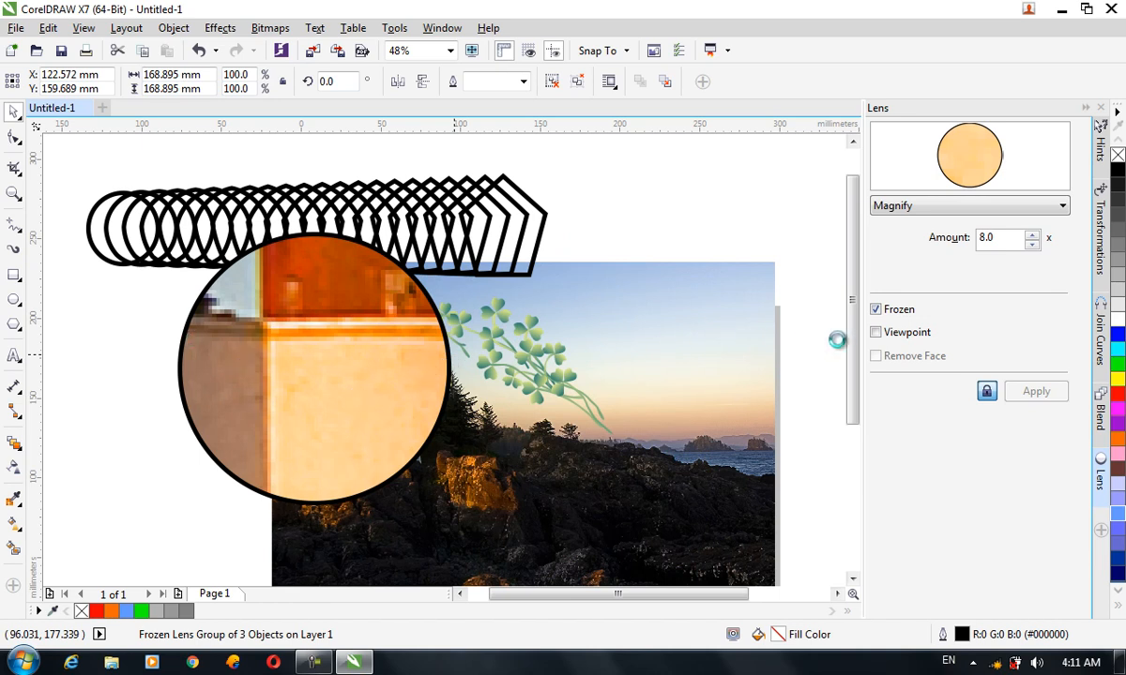
# Unfreeze the lens, switch it to Fish Eye at a 100% rate, and place the circle between the lighthouse and the clover stroke
pyautogui.click(897, 311)
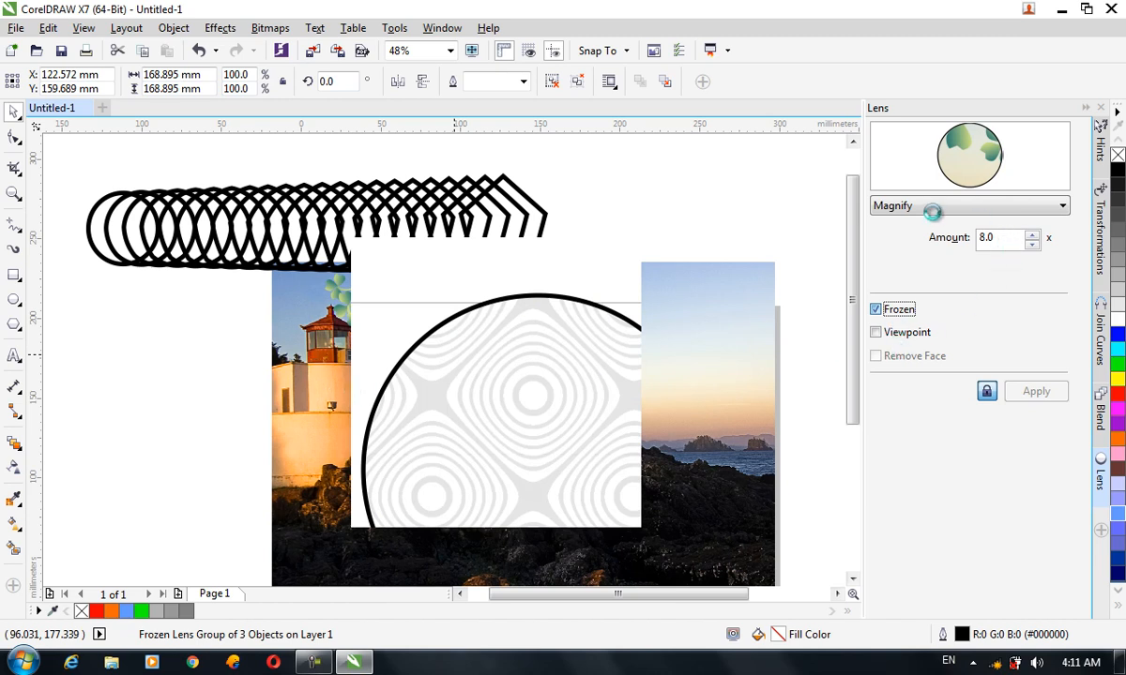
pyautogui.hotkey('ctrl', 'z')
pyautogui.click(929, 208)
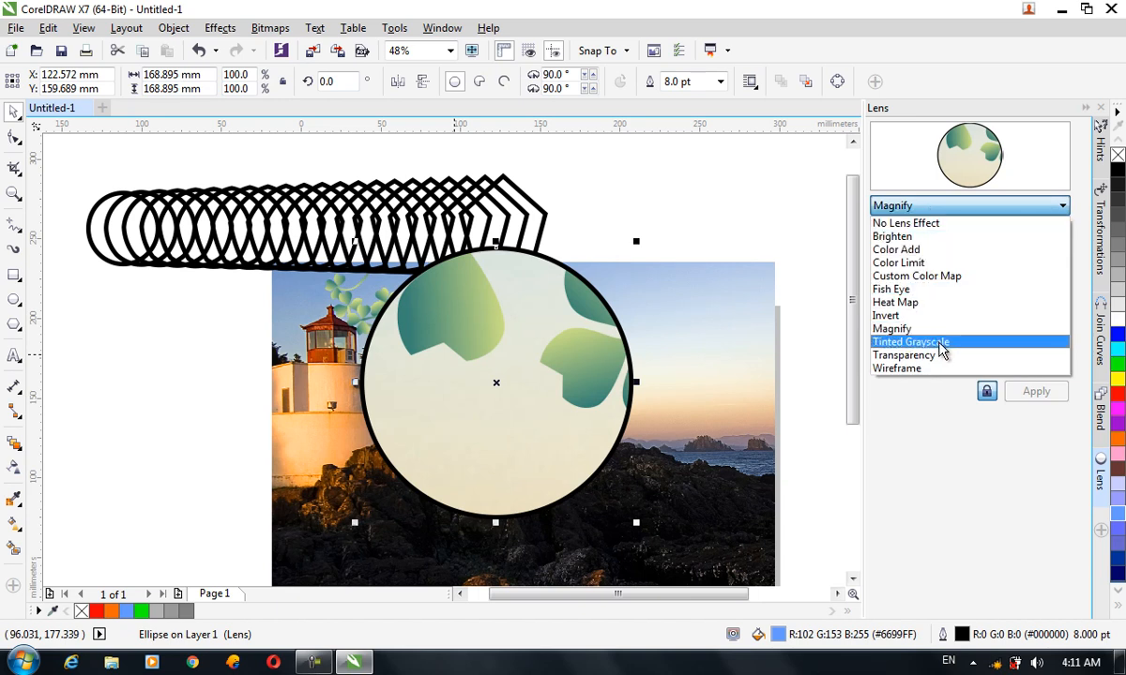
pyautogui.click(917, 290)
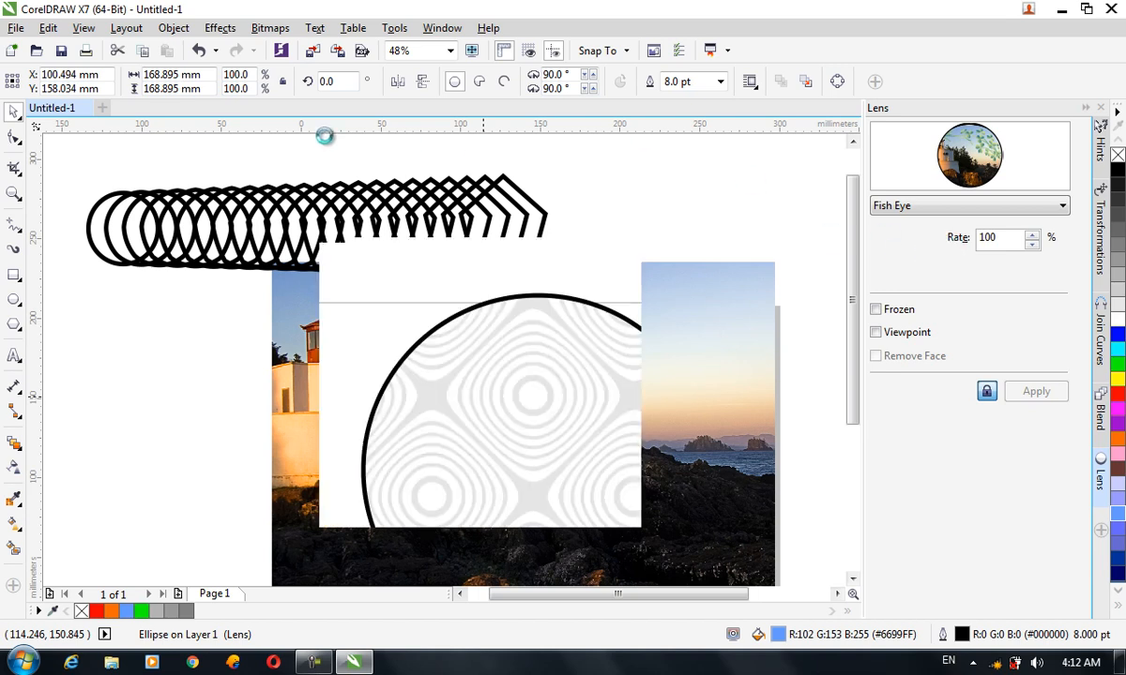
# Try a perspective on the Fish Eye circle by shifting its upper-right corner downward, and clear the perspective
pyautogui.click(220, 28)
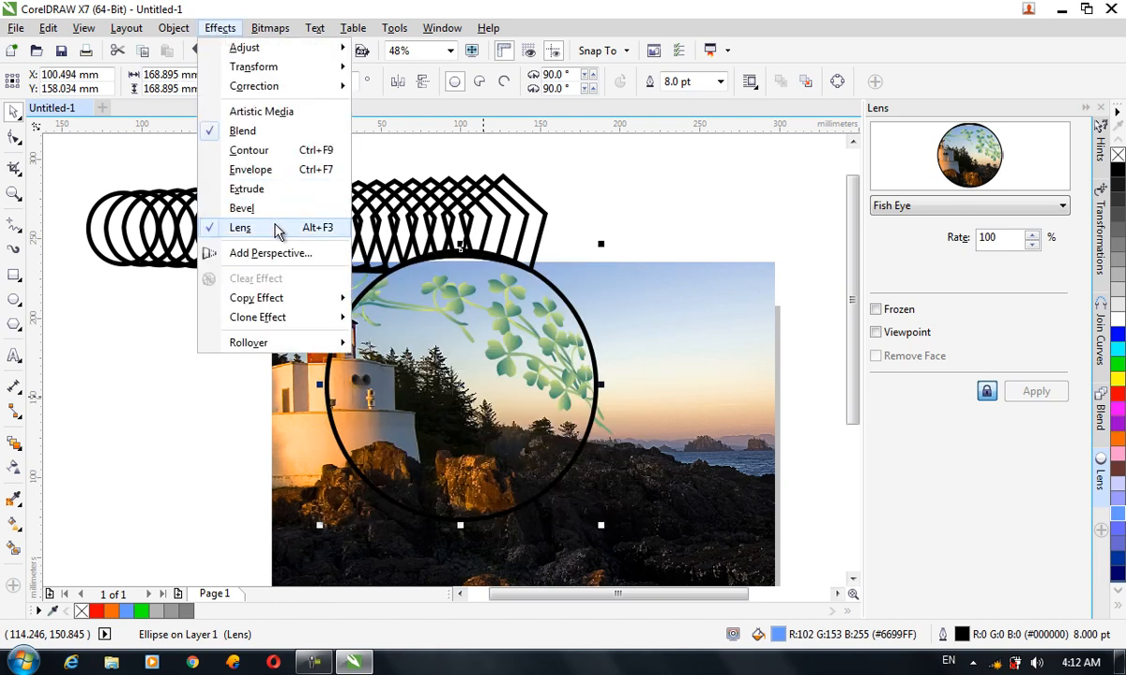
pyautogui.click(277, 252)
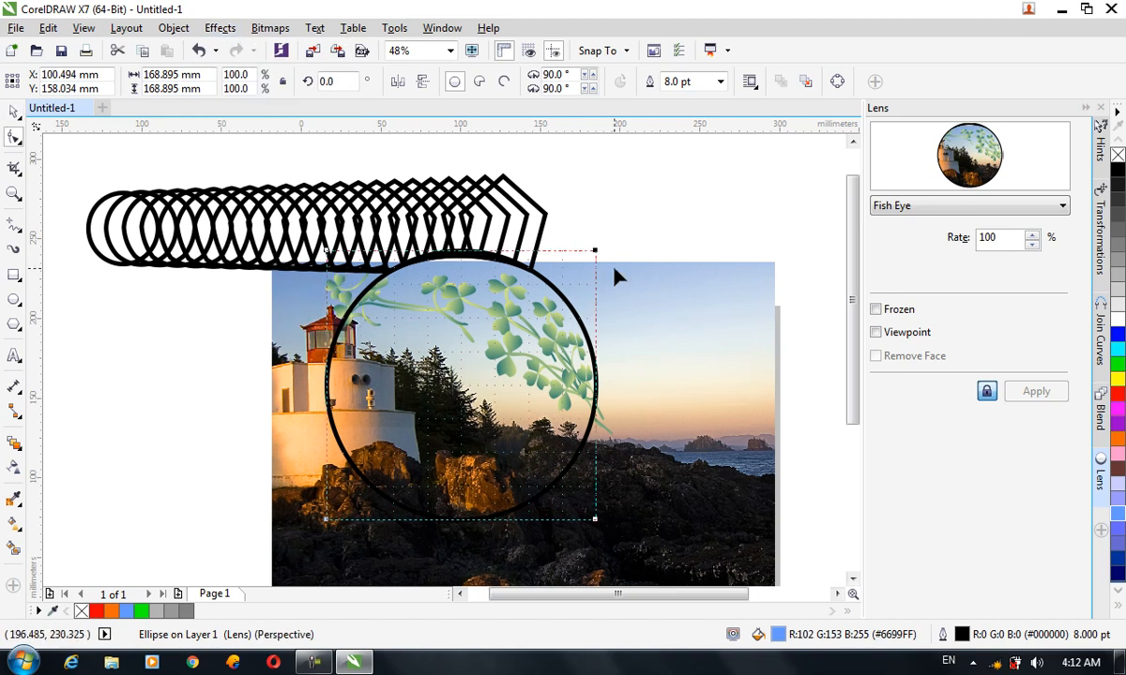
pyautogui.moveTo(595, 251); pyautogui.dragTo(609, 309)
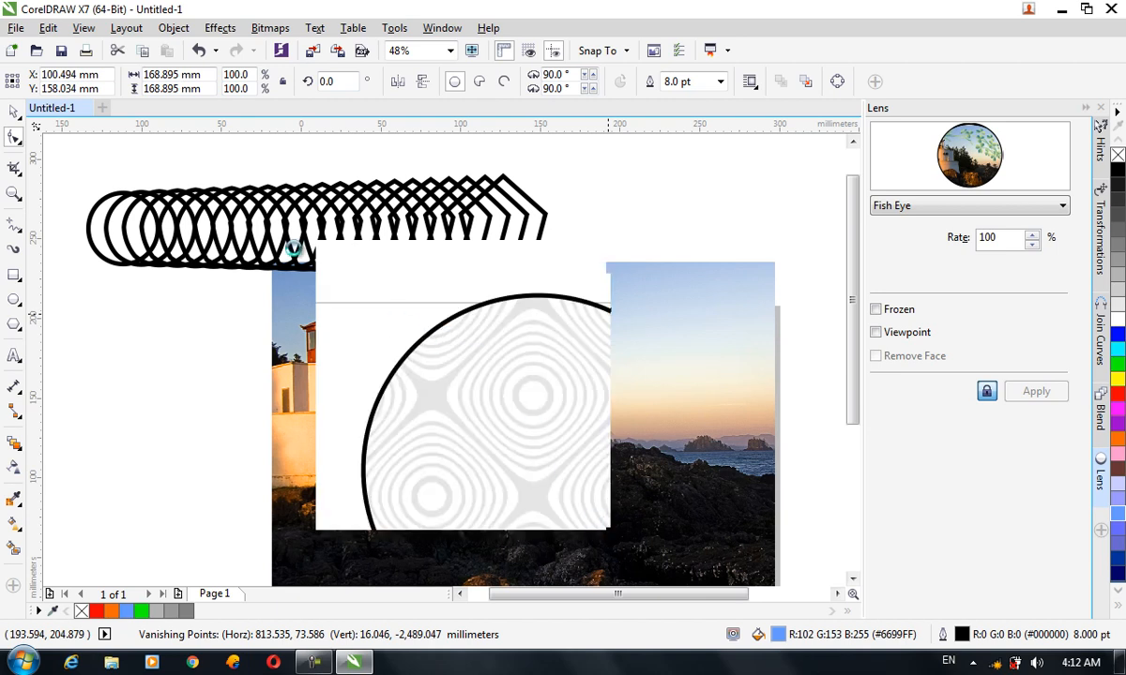
pyautogui.click(220, 28)
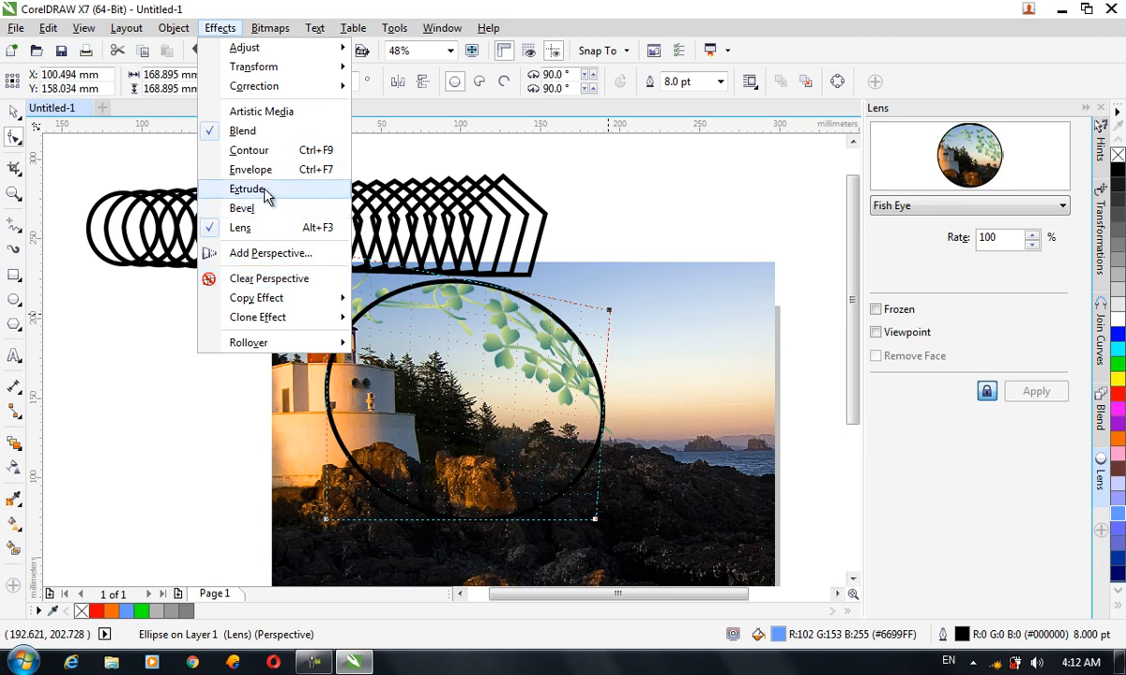
pyautogui.click(269, 278)
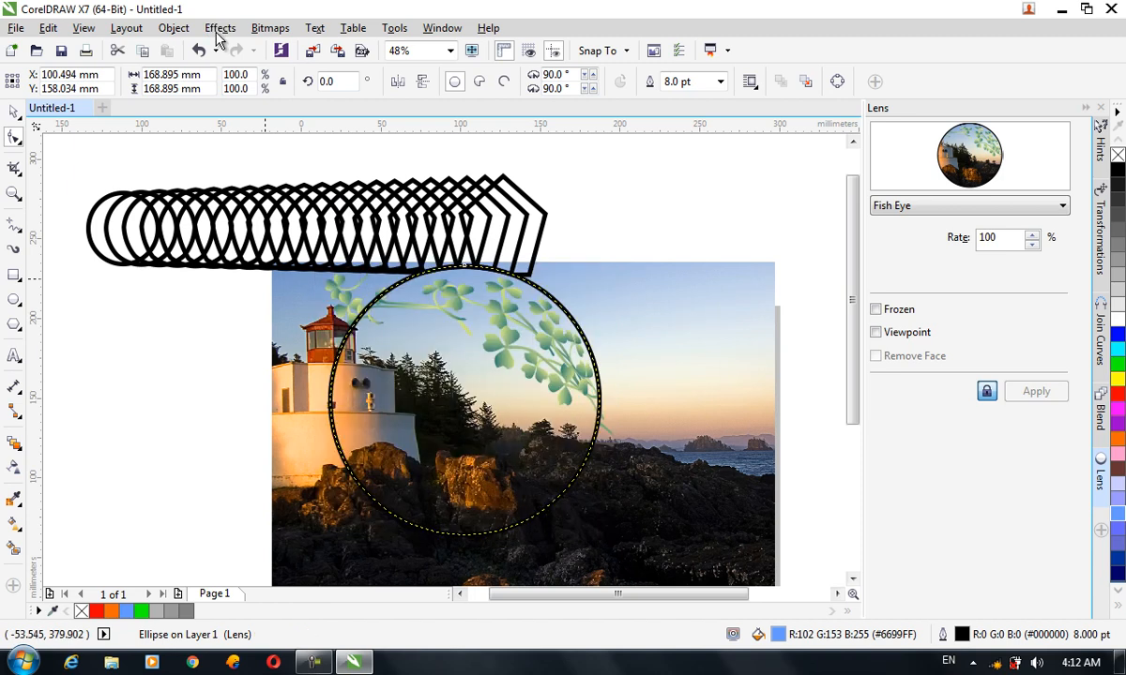
# Examine the Copy Effect, Clone Effect and Rollover commands available for the circle
pyautogui.click(216, 32)
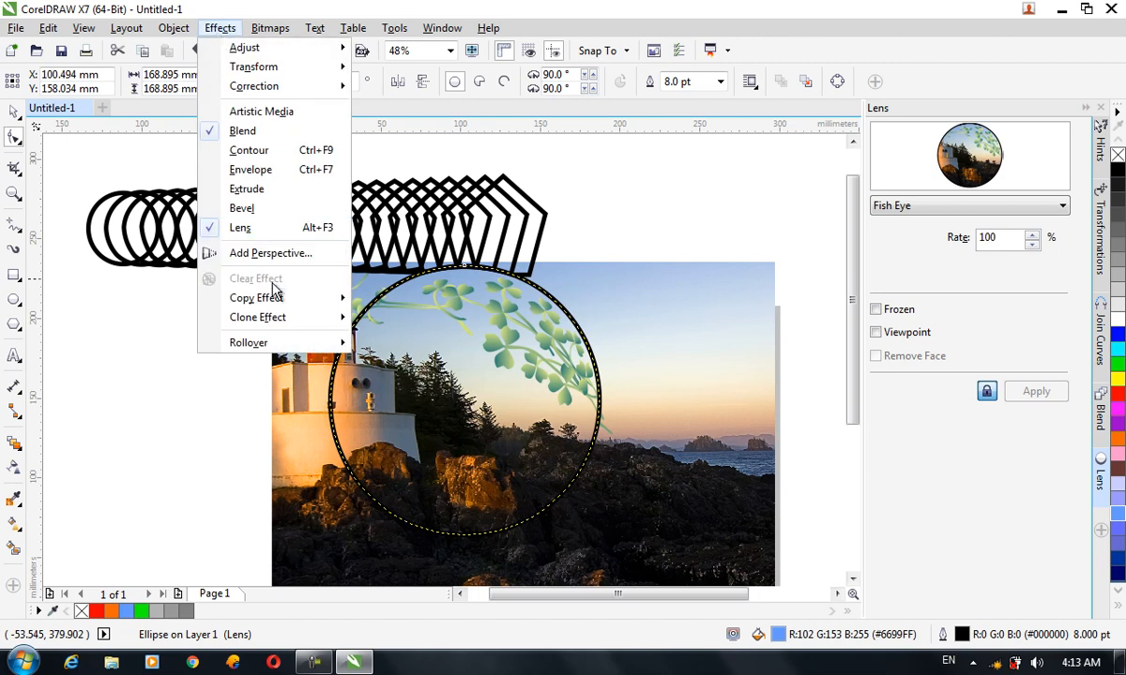
pyautogui.moveTo(284, 307)
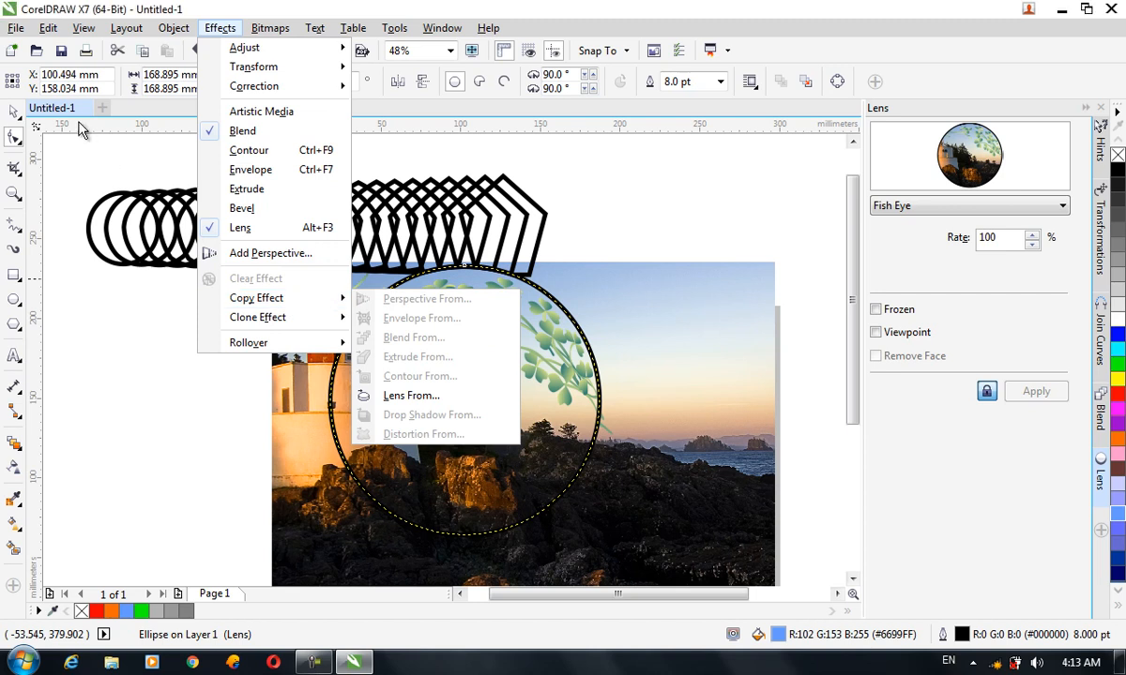
pyautogui.click(47, 28)
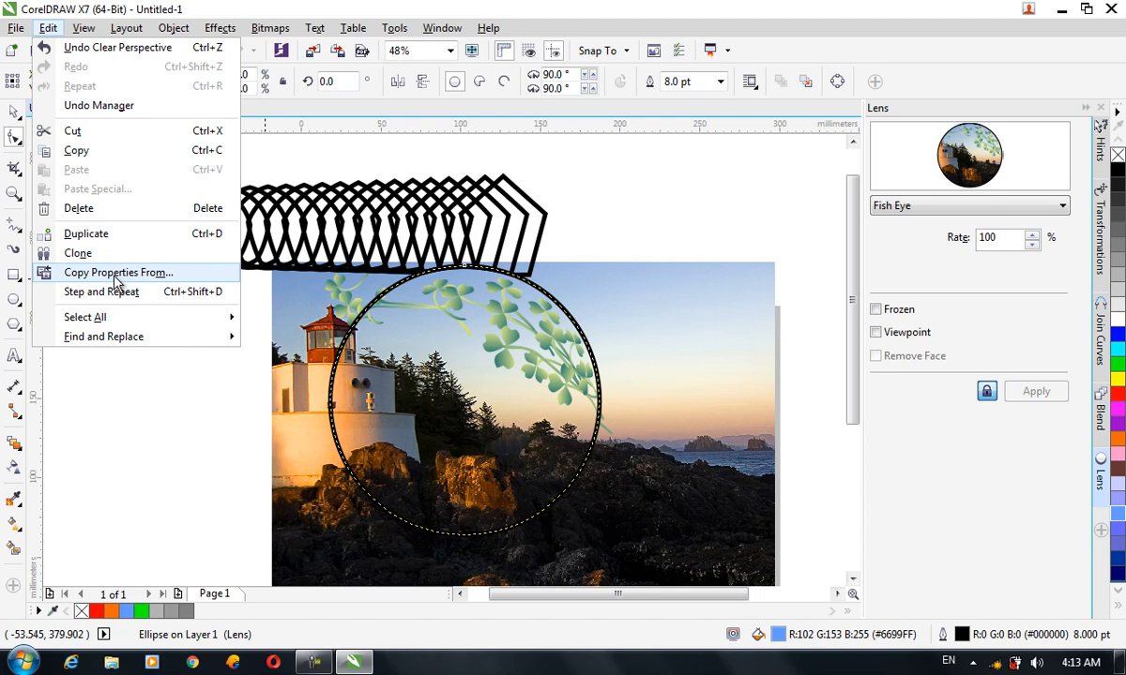
pyautogui.moveTo(216, 30)
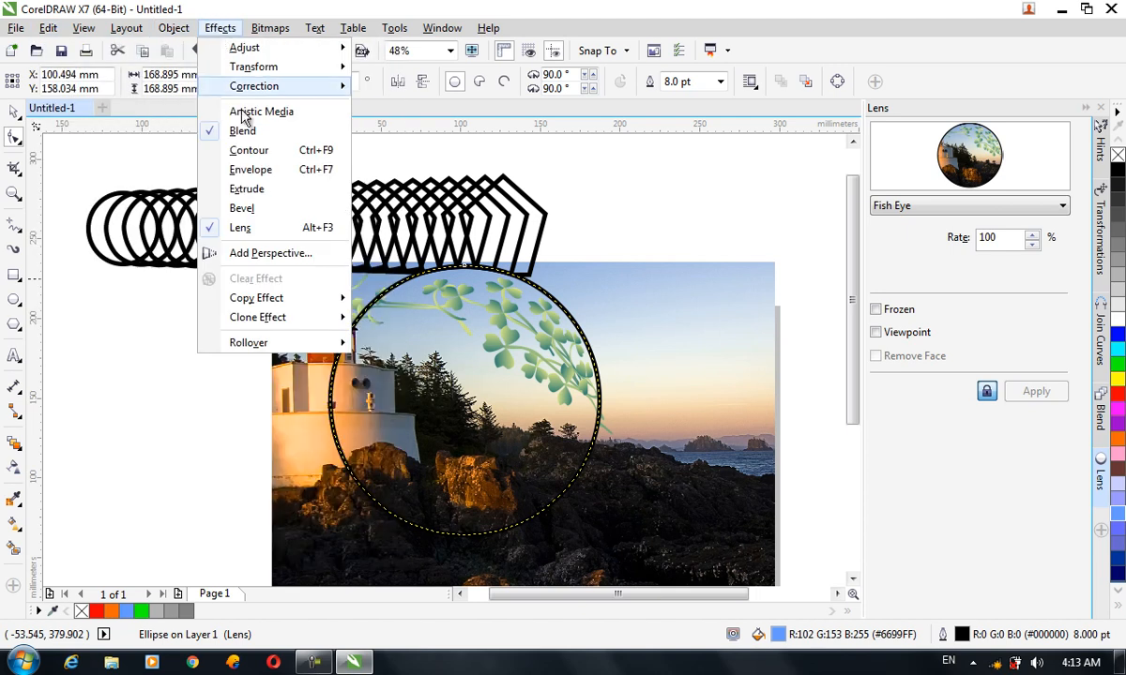
pyautogui.moveTo(286, 299)
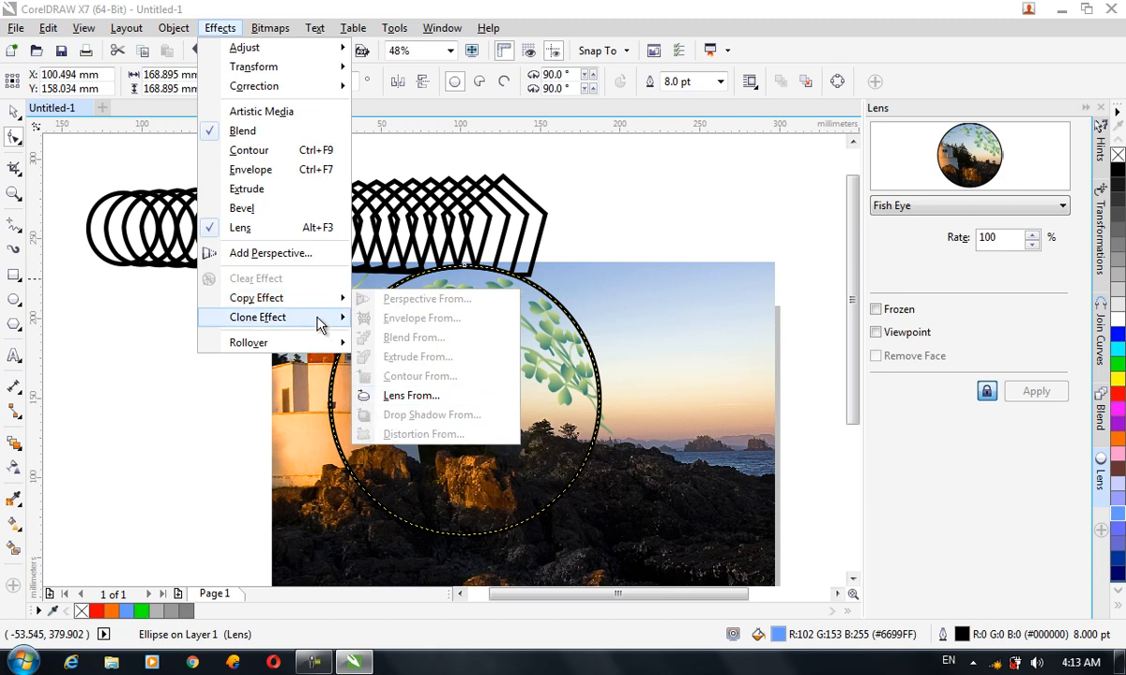
pyautogui.moveTo(319, 324)
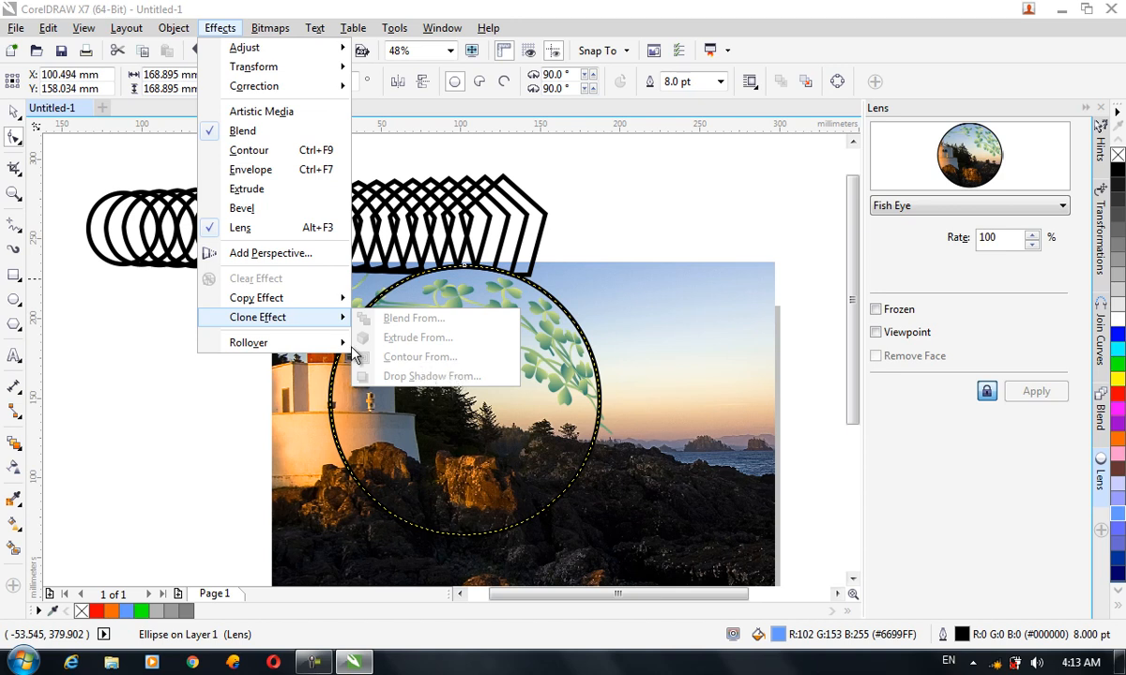
pyautogui.moveTo(341, 347)
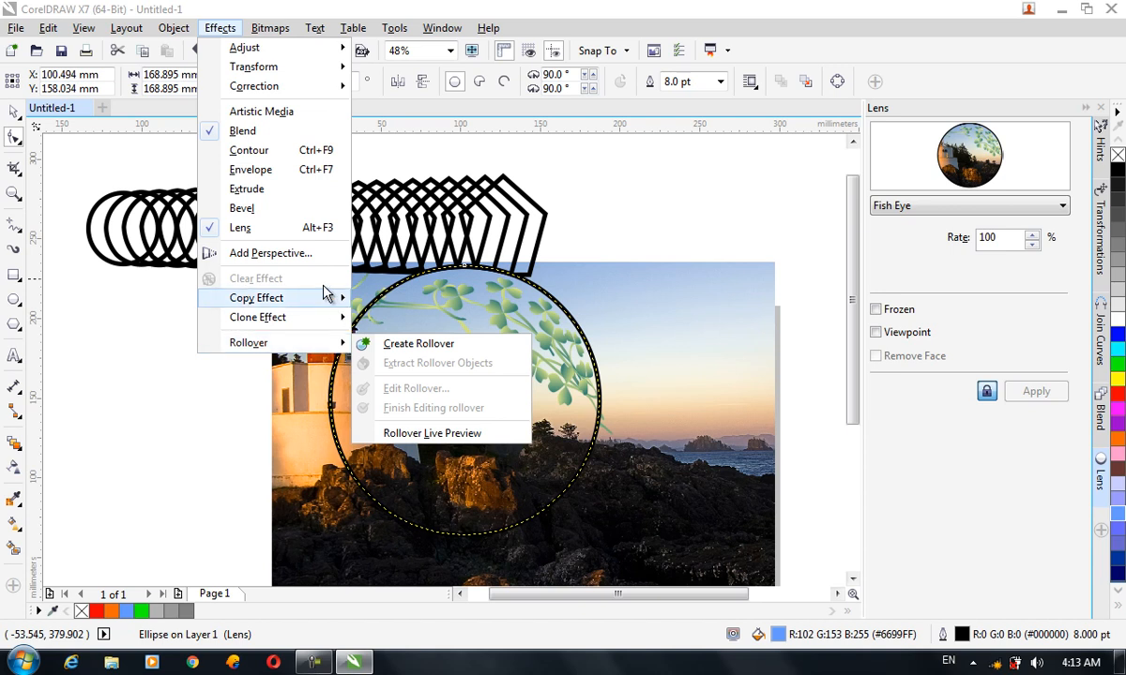
pyautogui.moveTo(279, 343)
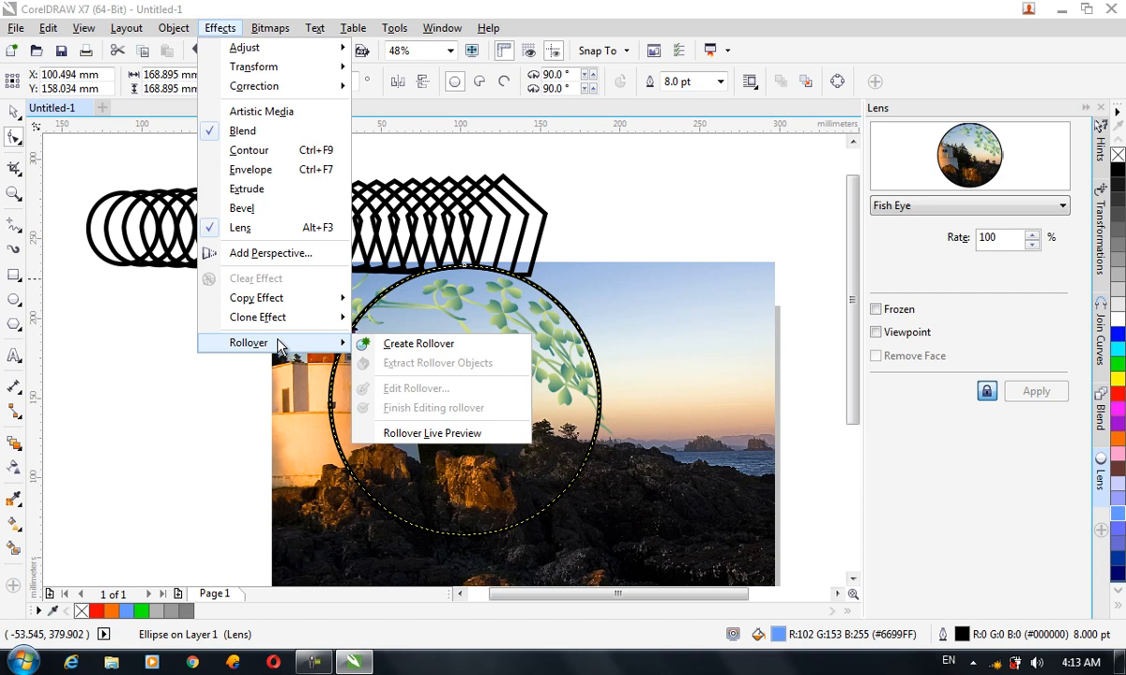
pyautogui.click(662, 350)
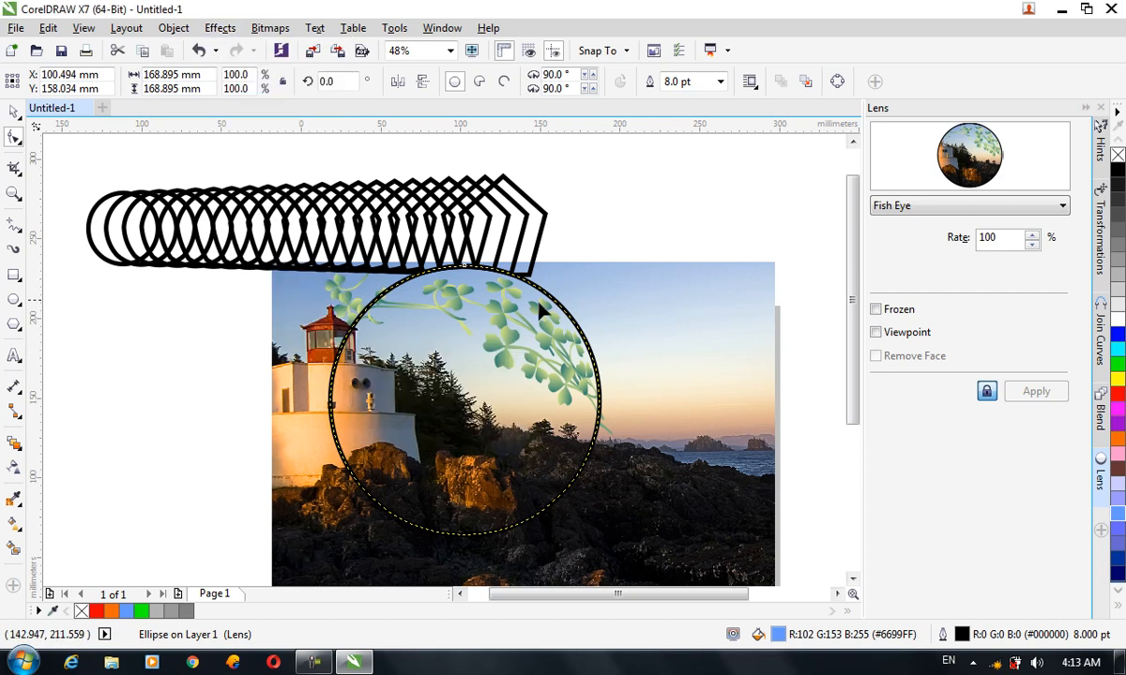